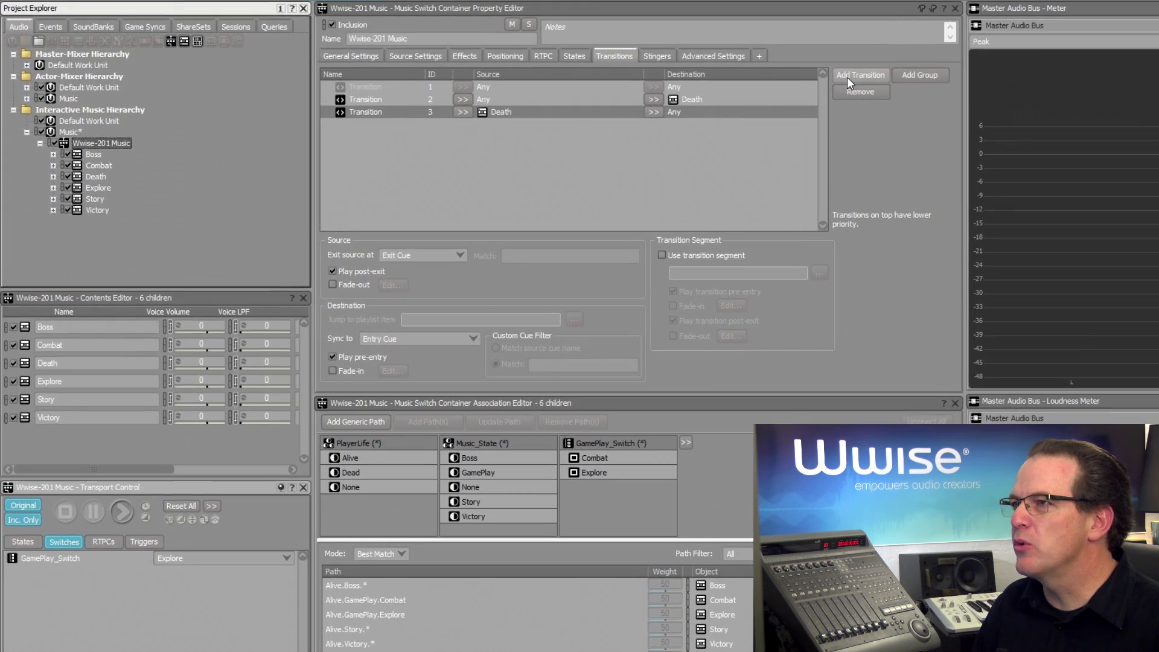
Add transition 4 with source Explore, destination Combat, and Exit source at Next Beat
click(846, 77)
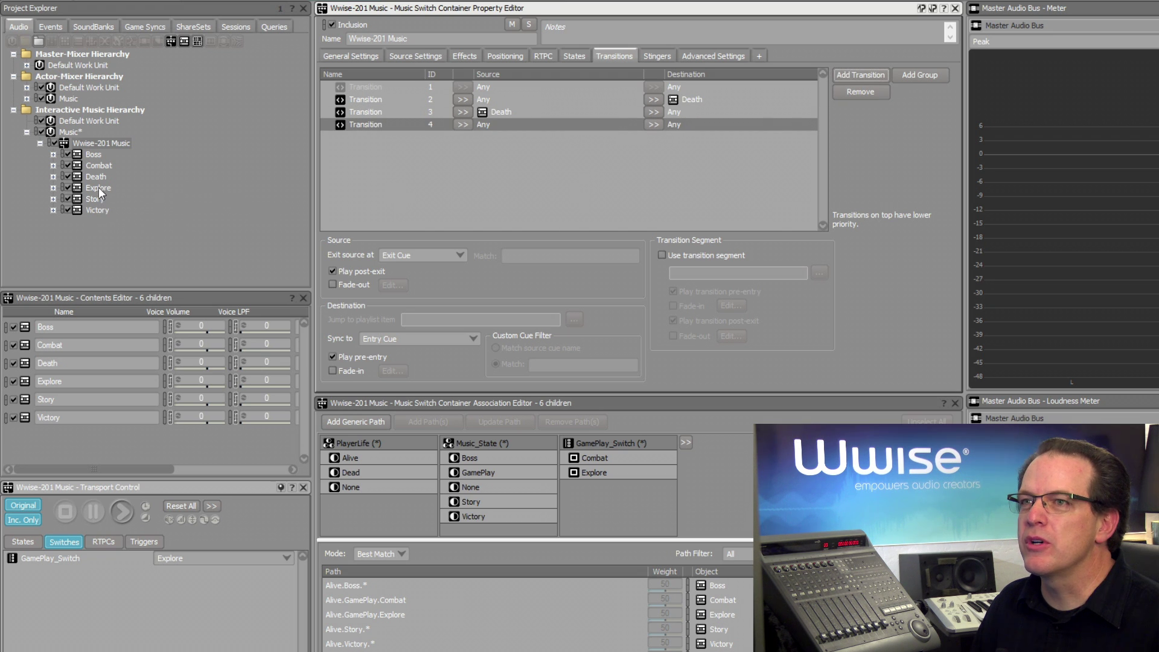
drag(99, 187, 491, 130)
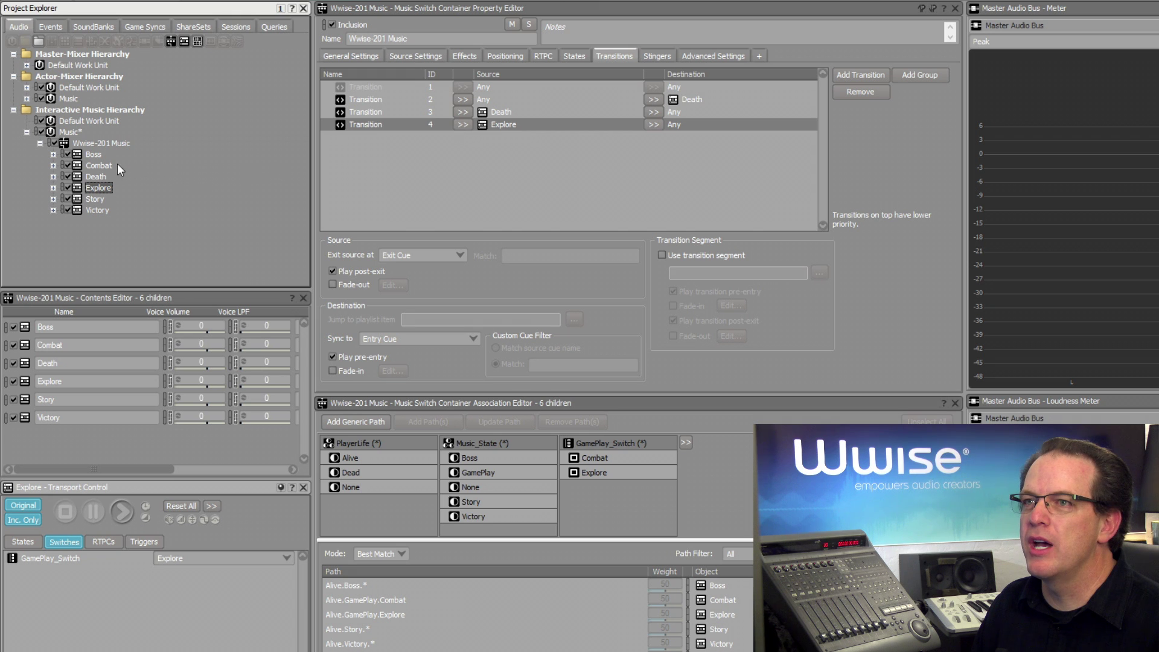
drag(102, 167, 680, 125)
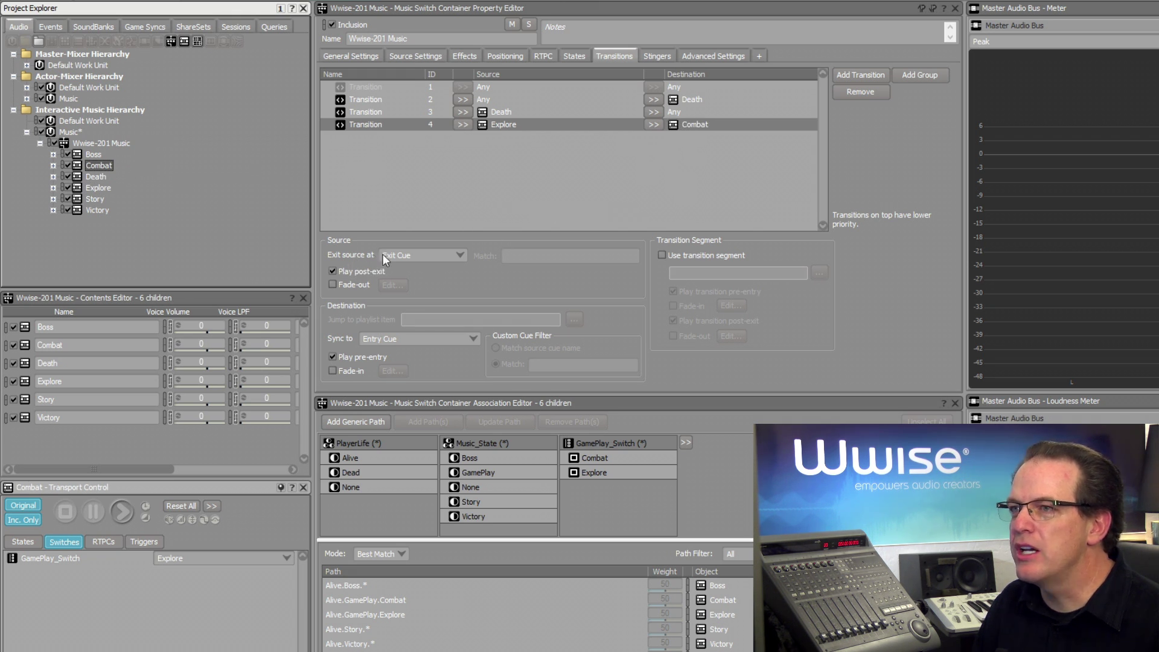
click(414, 254)
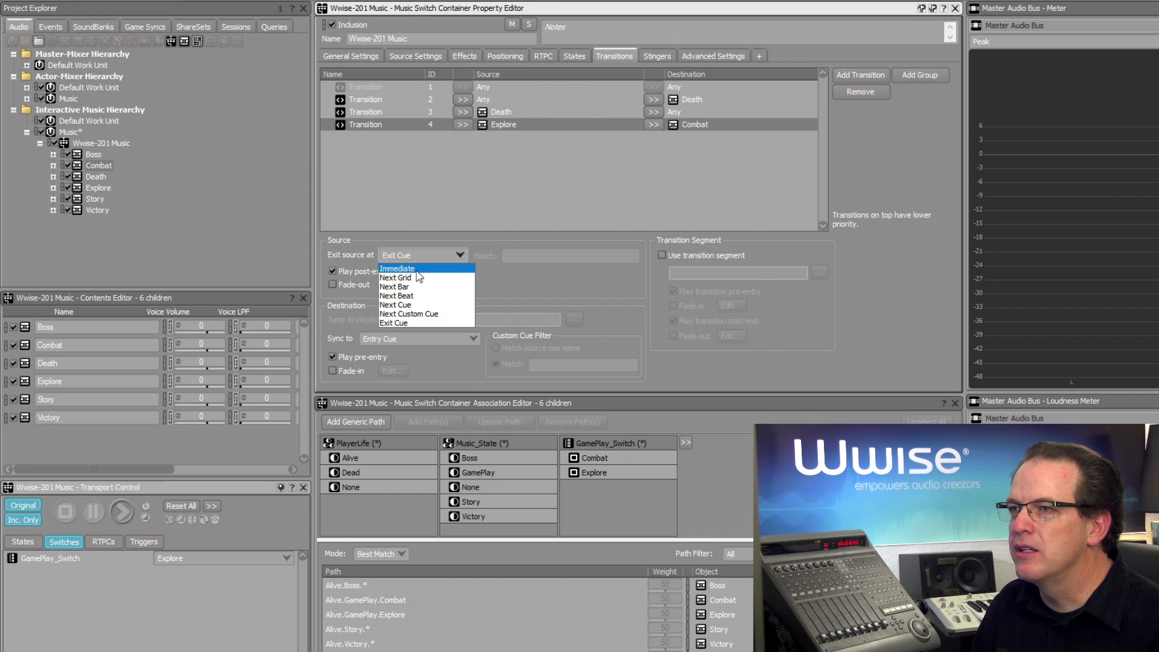
click(414, 295)
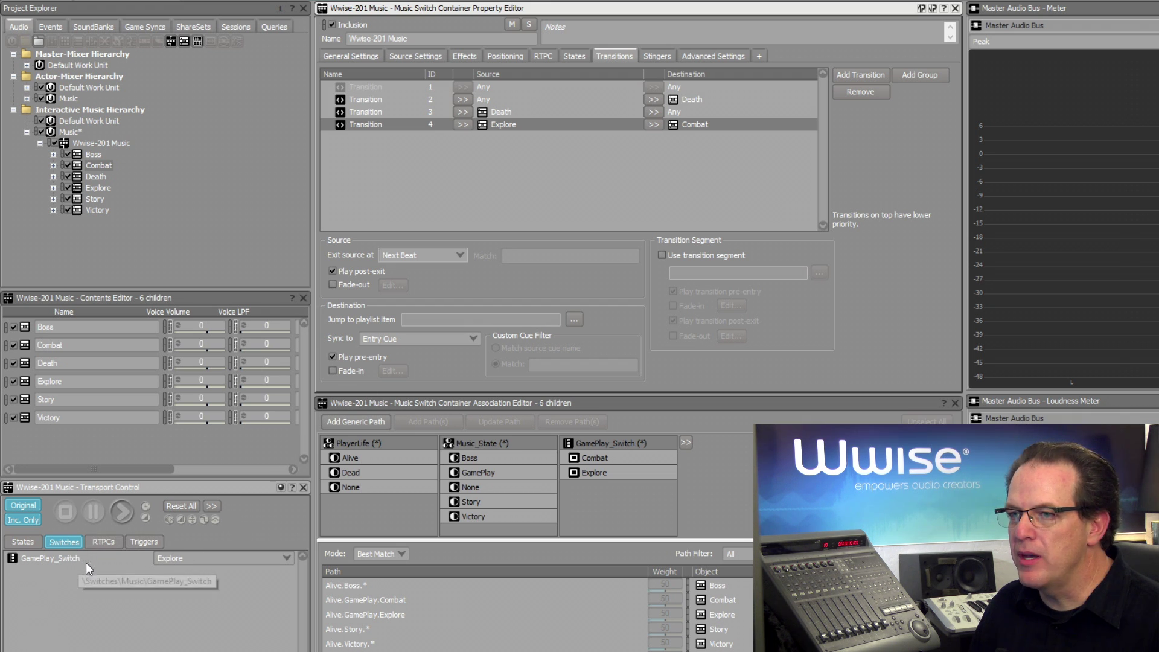
Play the music, switch GamePlay_Switch from Explore to Combat mid-playback, then stop
click(123, 511)
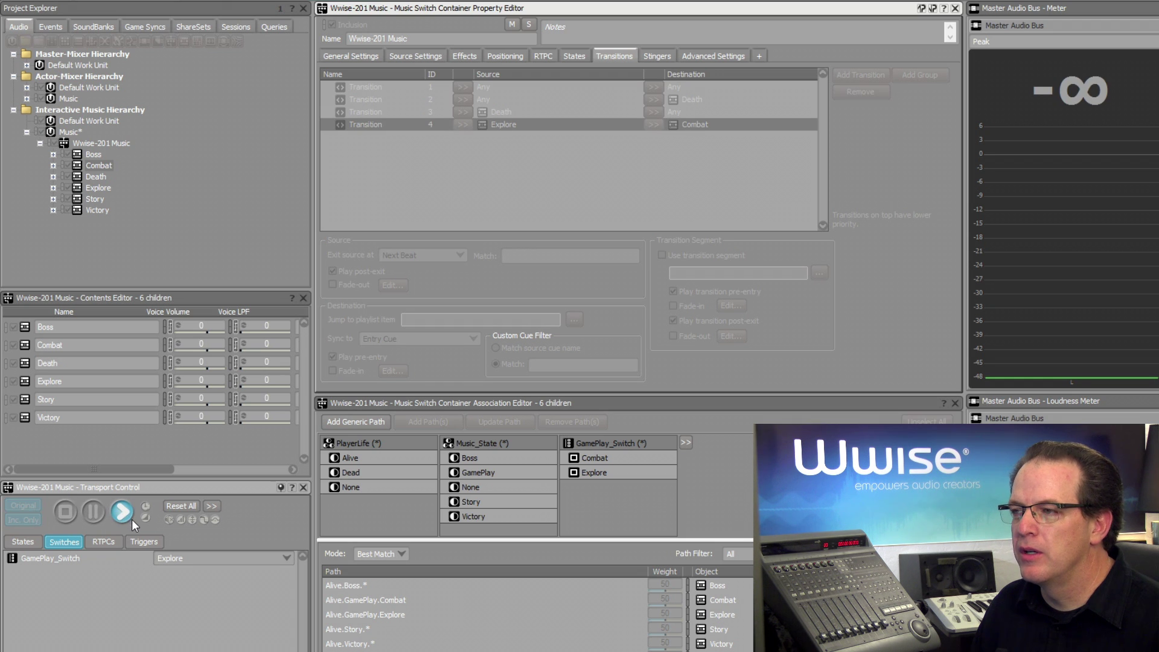
click(207, 559)
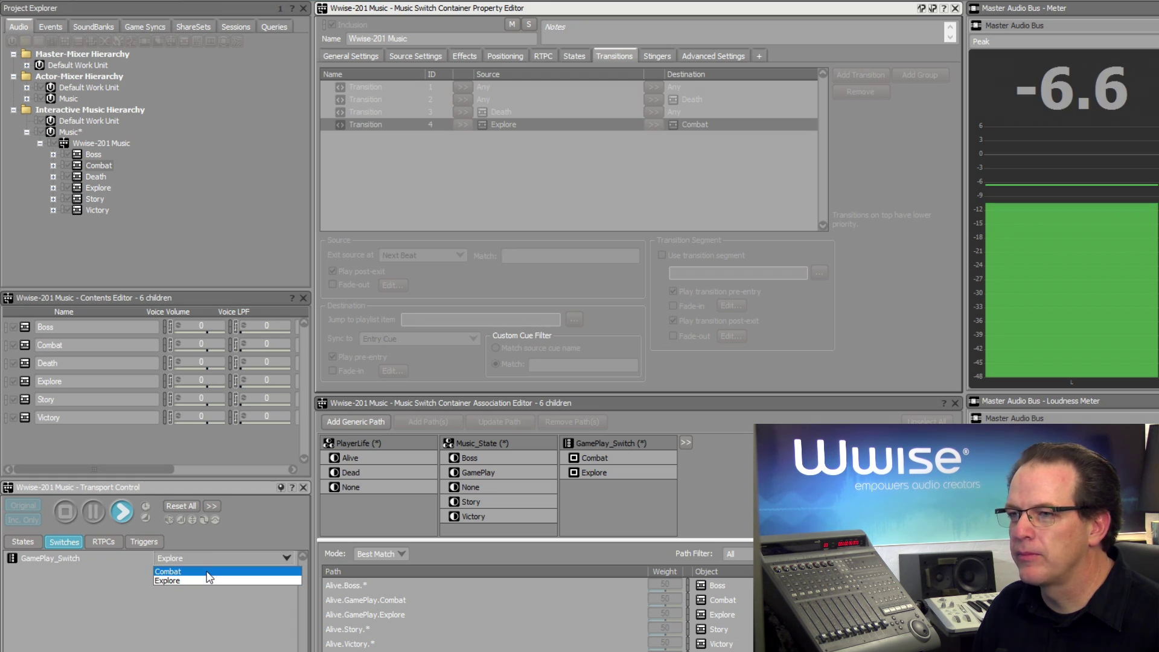
click(207, 571)
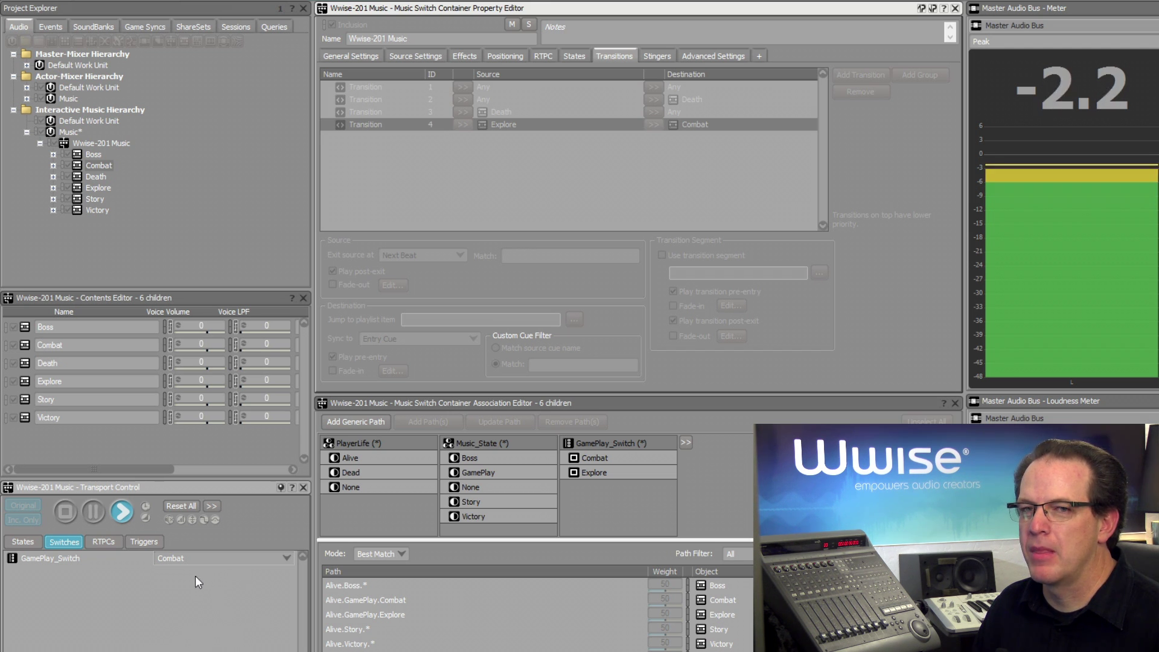
click(71, 514)
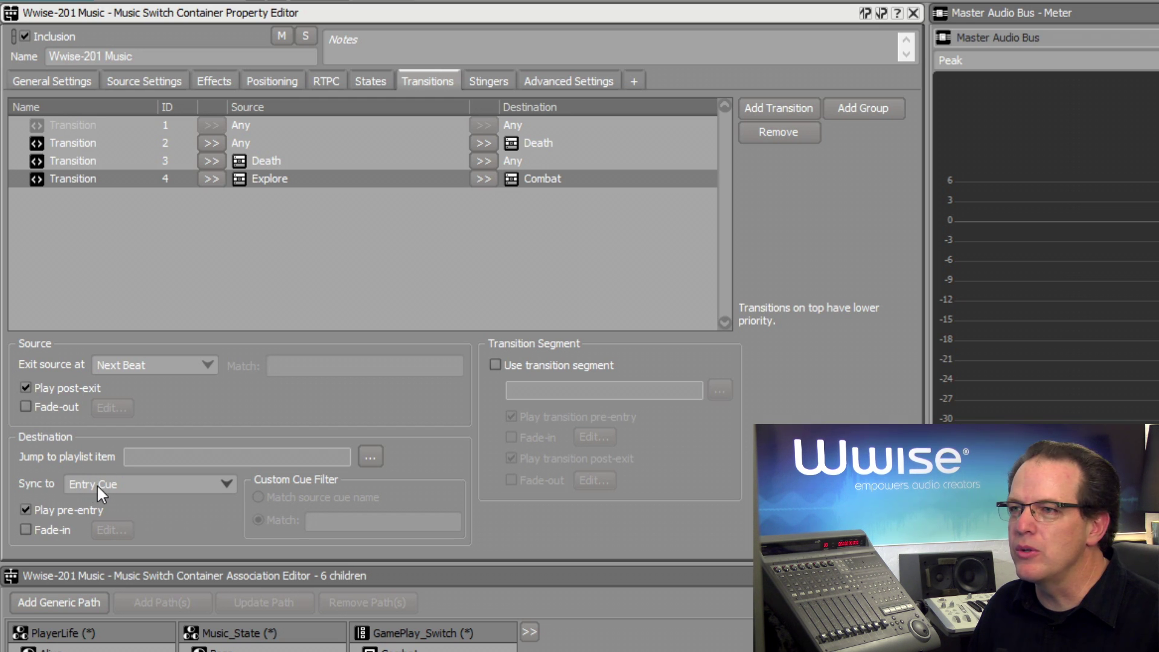
Set the destination's Sync to option to Same Time as Playing Segment
click(97, 484)
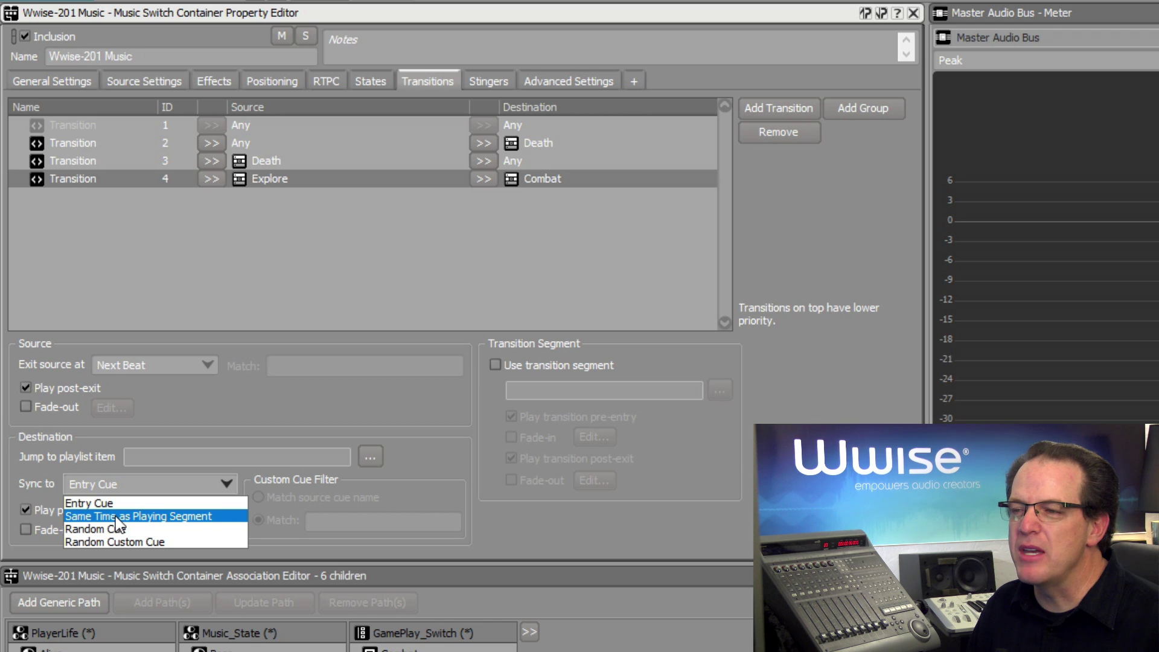
click(118, 518)
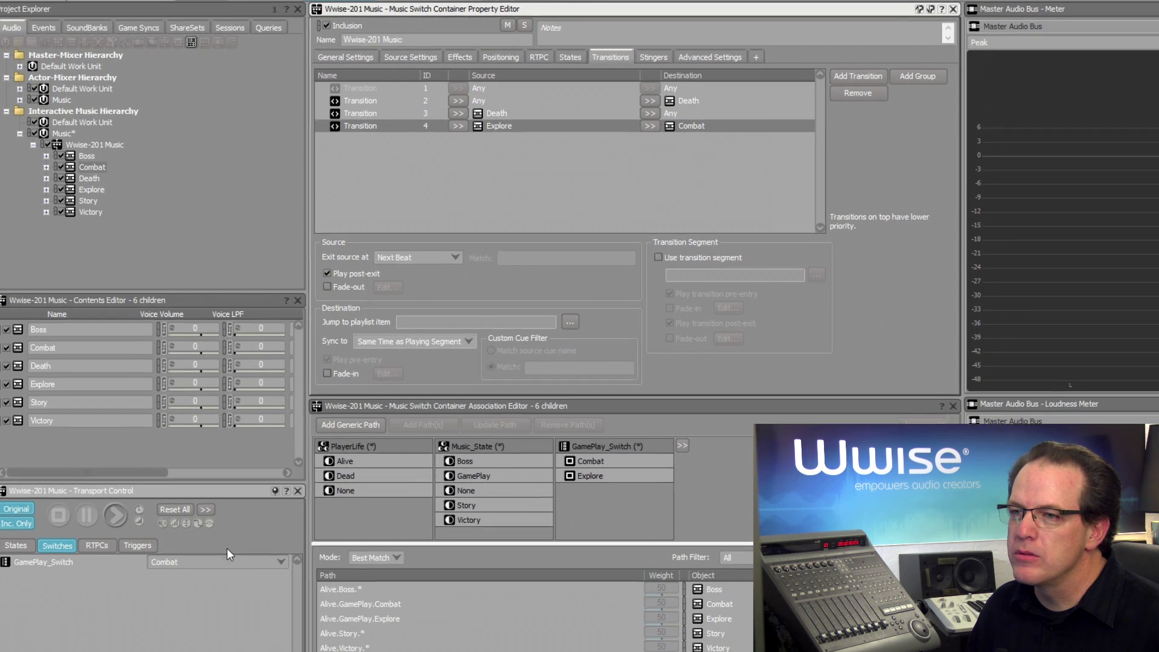
click(212, 561)
click(212, 582)
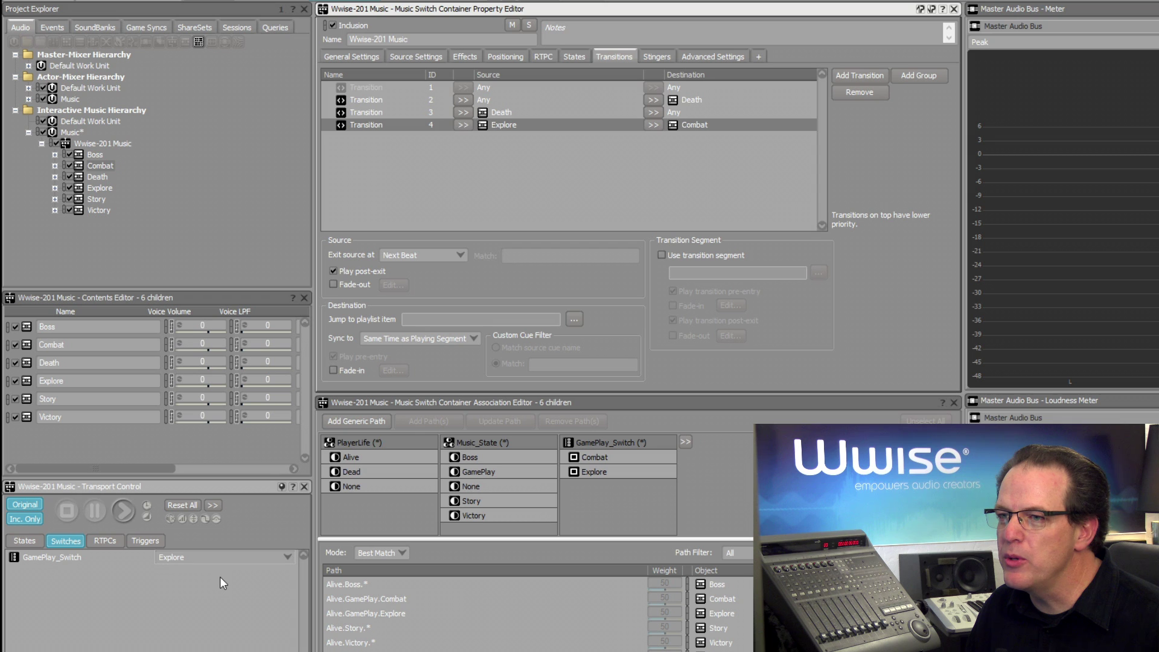
click(128, 512)
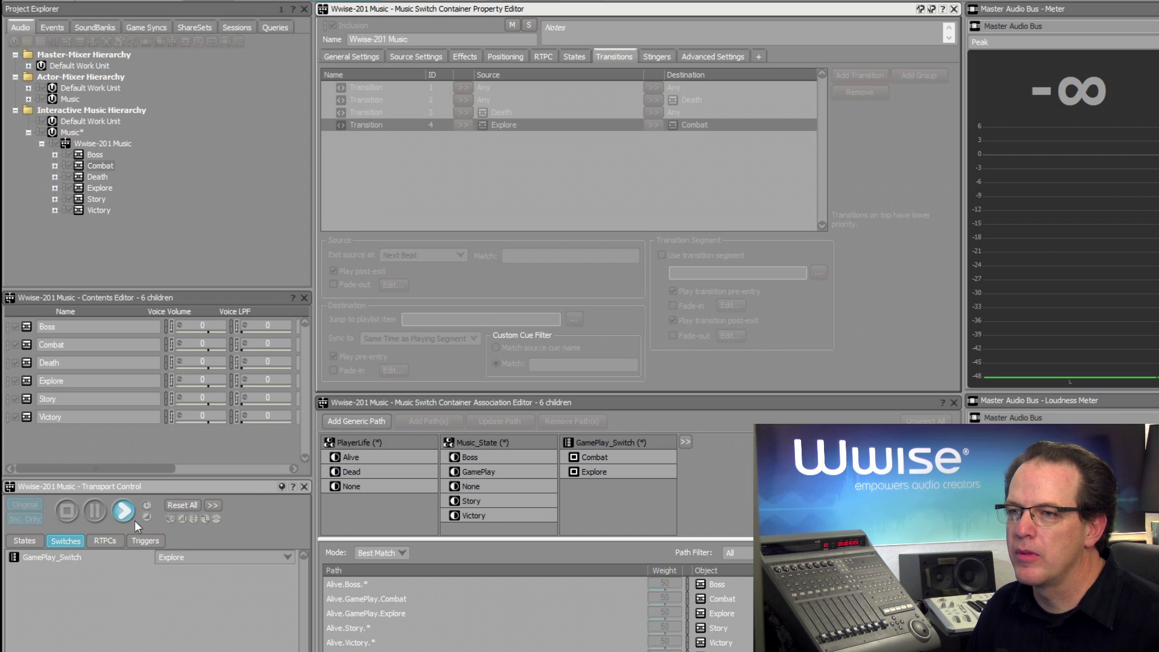
click(209, 557)
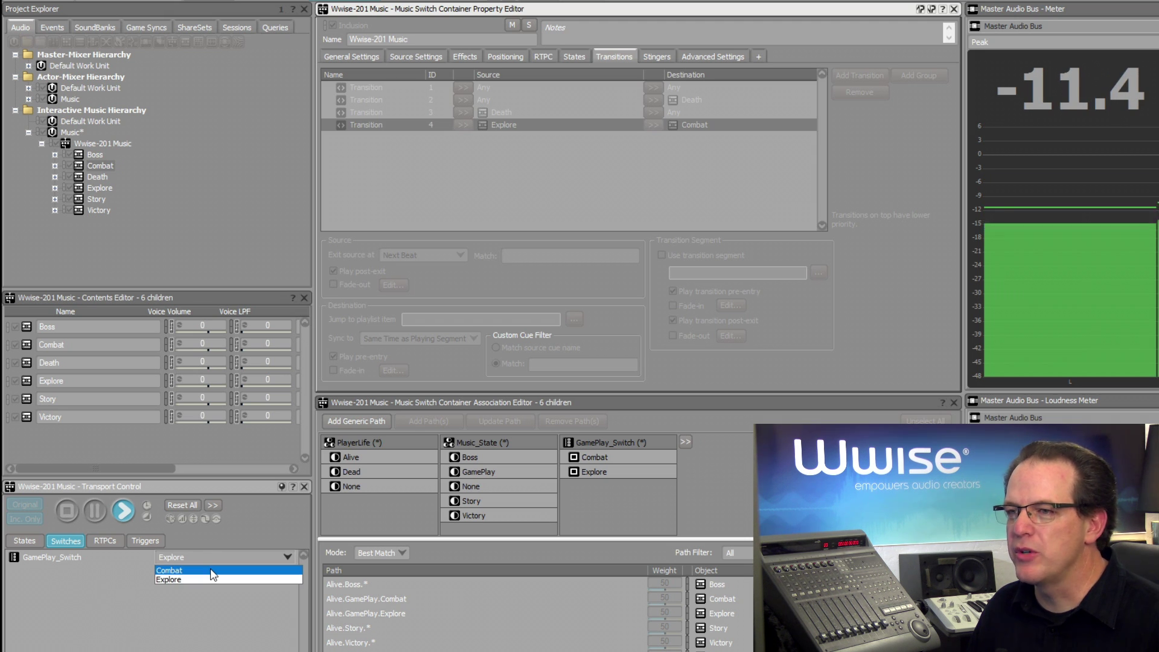
click(211, 570)
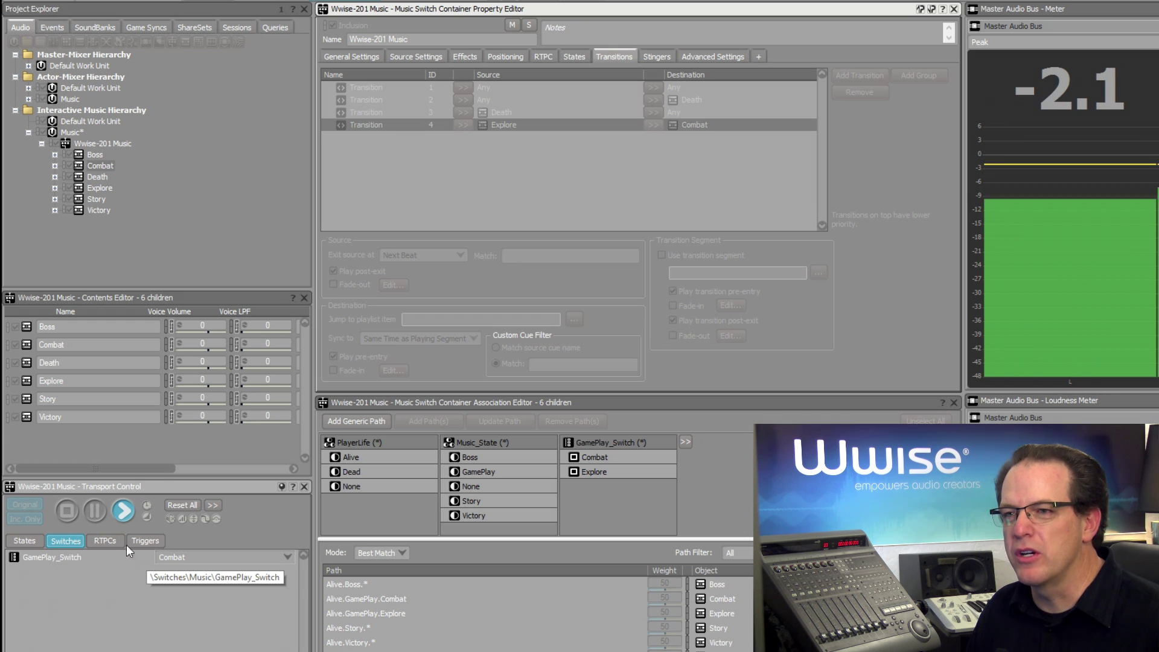
click(71, 512)
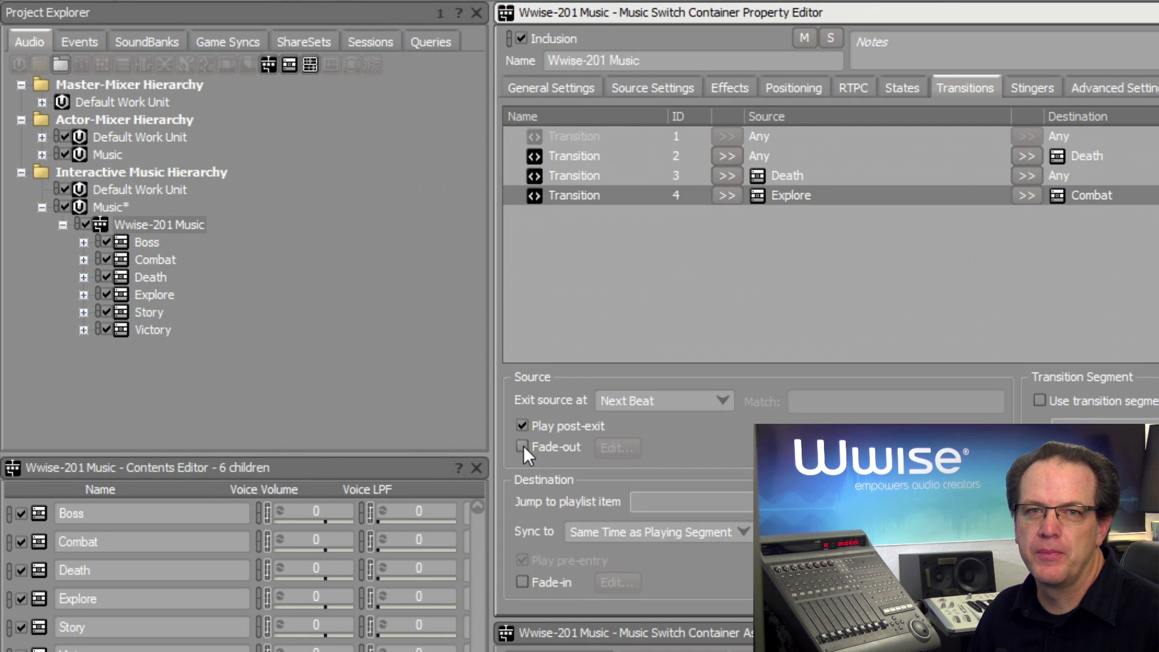
Enable the source fade-out and set Time 1, Offset 1 and a curved shape in the Music Fade Editor
click(523, 448)
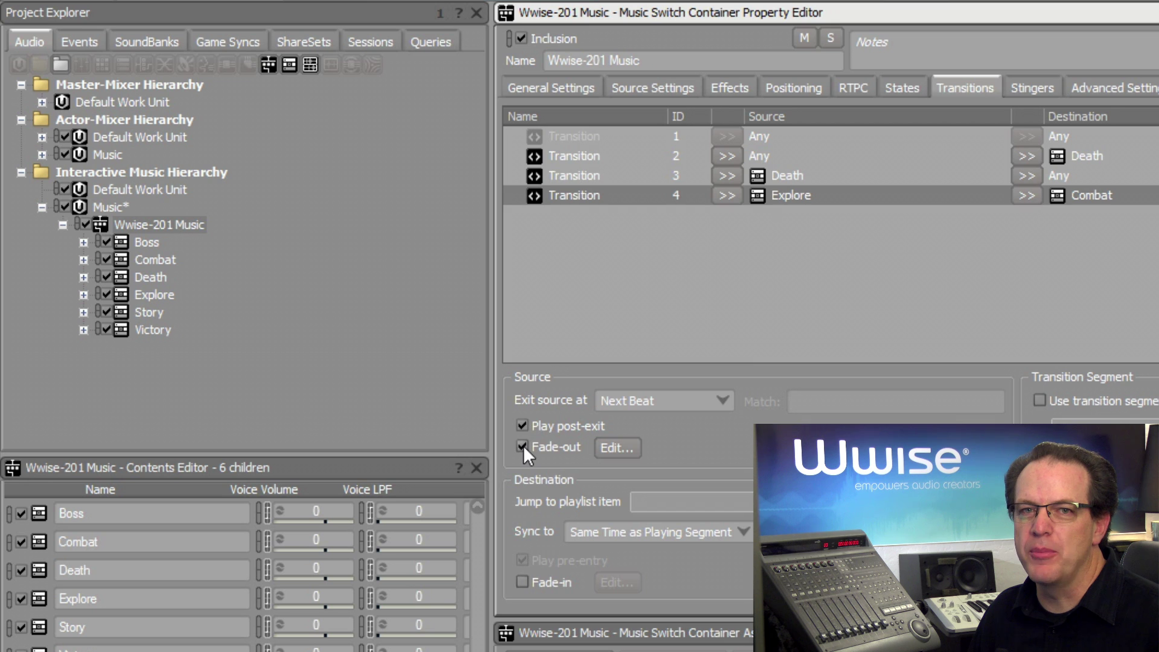
click(635, 444)
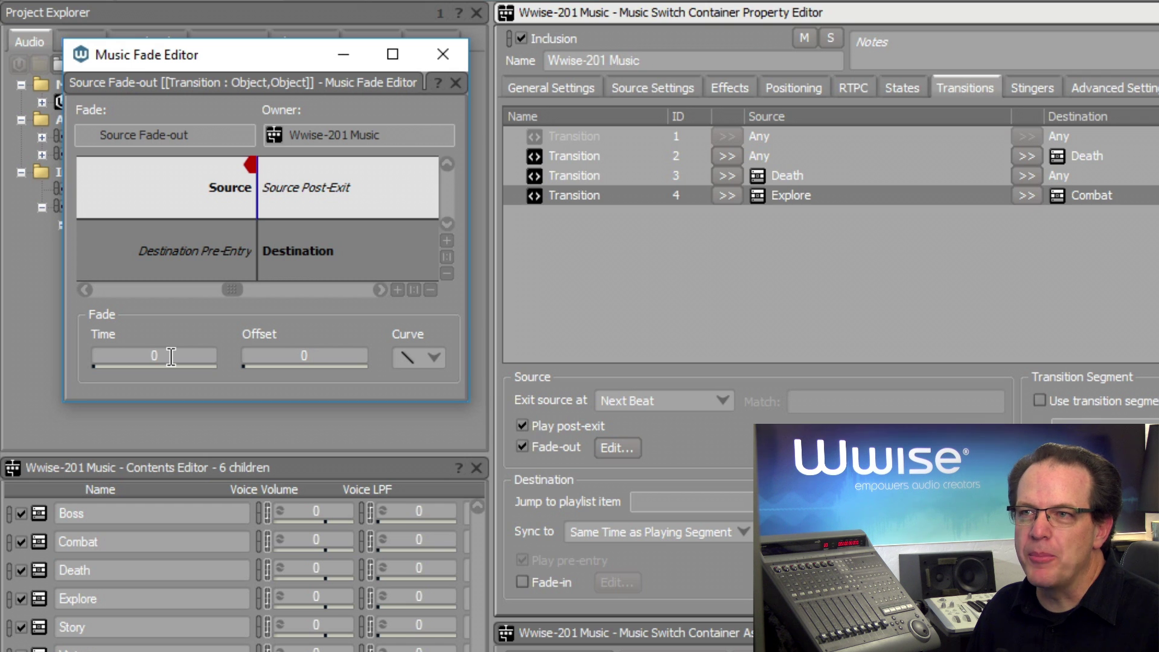
click(171, 356)
text(1)
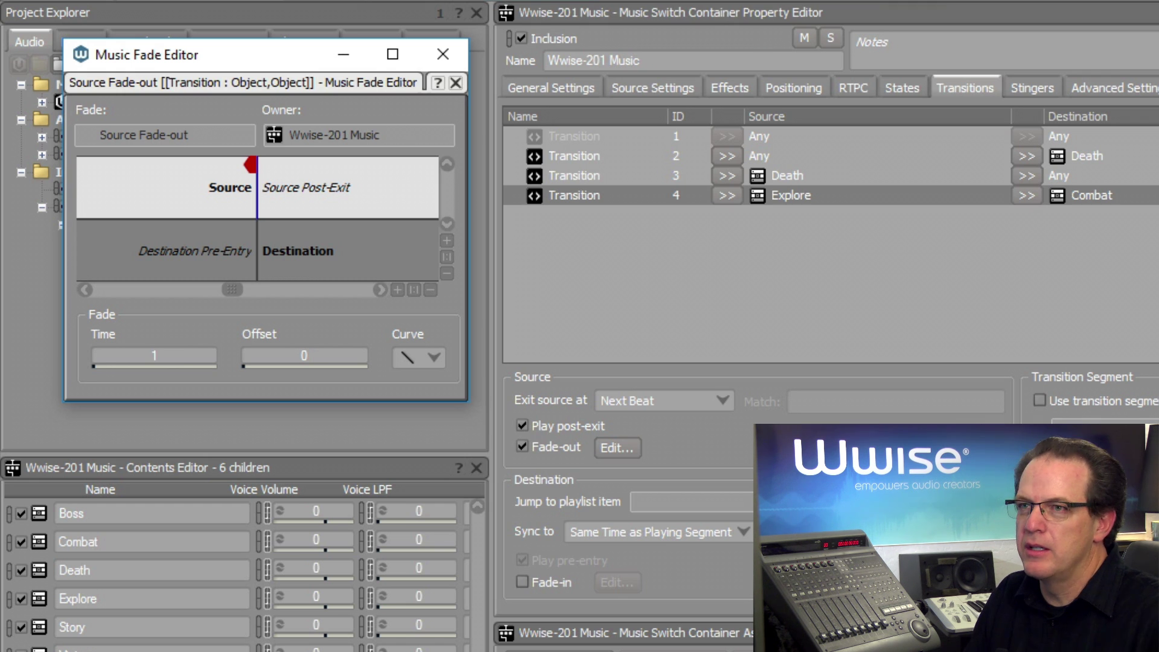
key(Return)
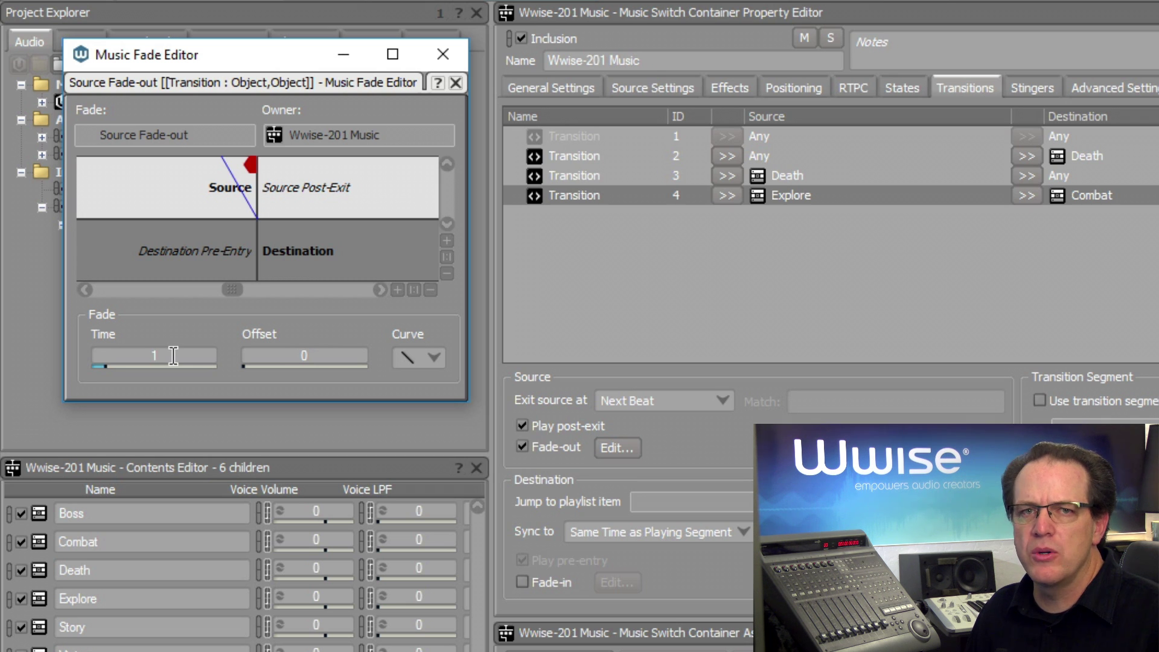
click(306, 353)
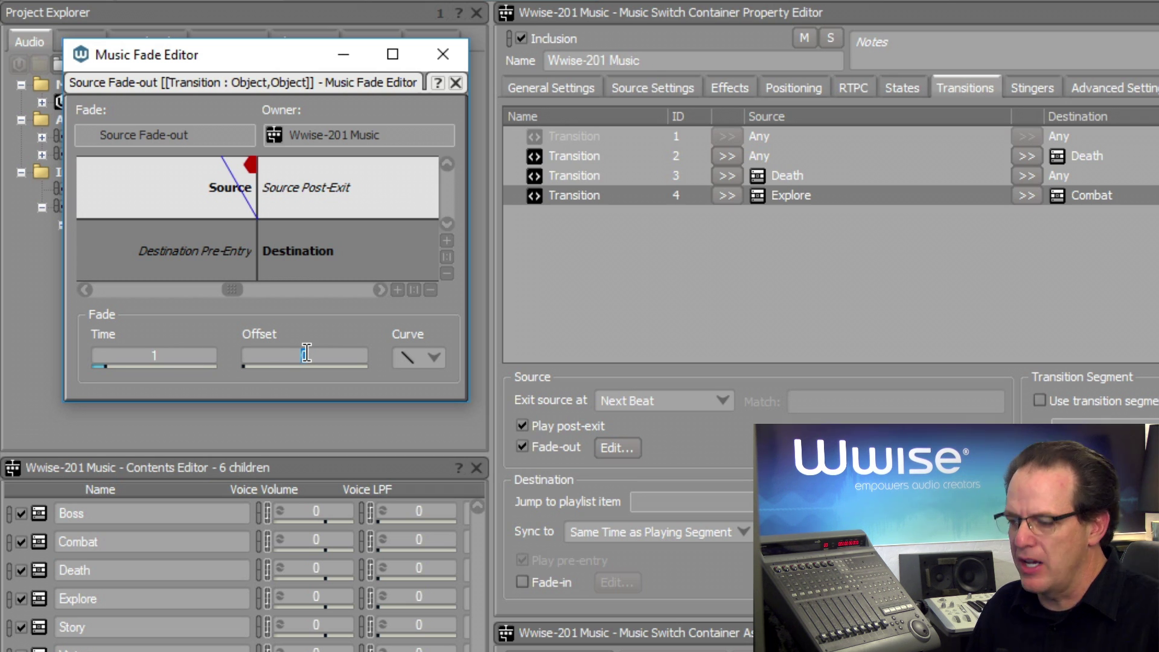
text(1)
key(Return)
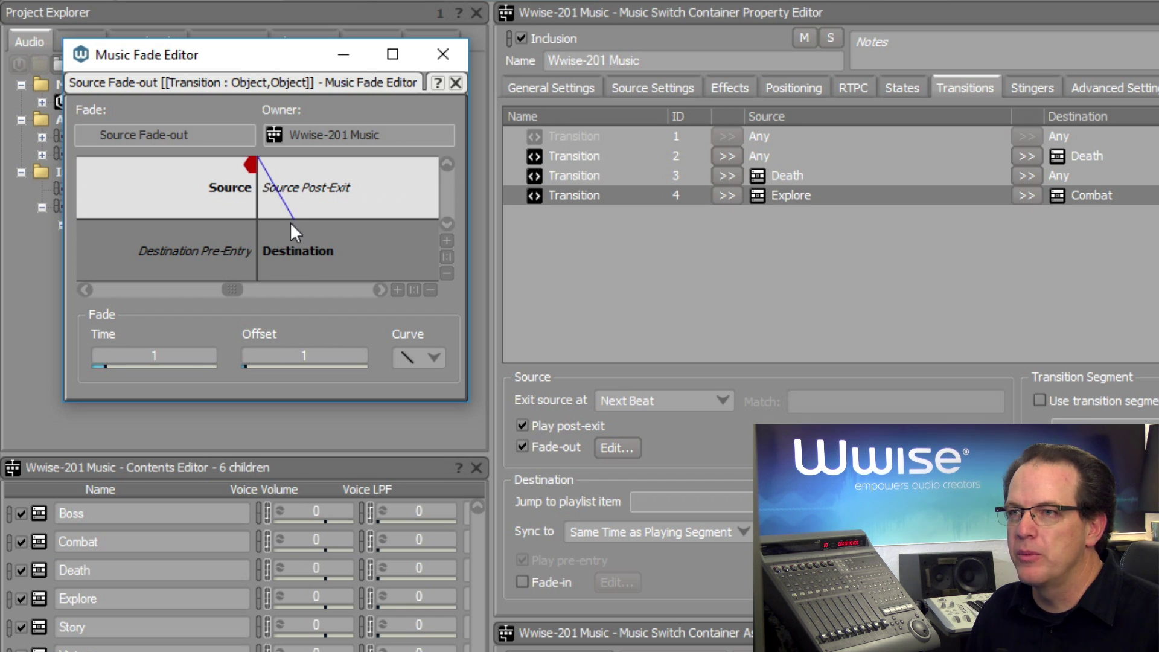
click(429, 357)
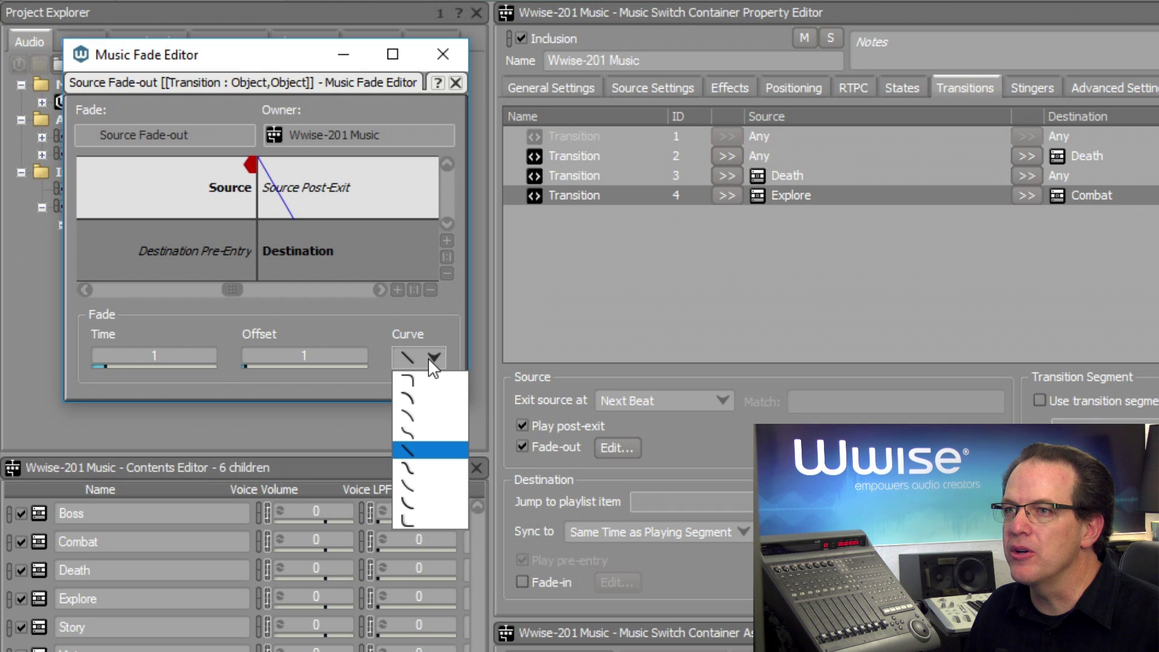
click(421, 399)
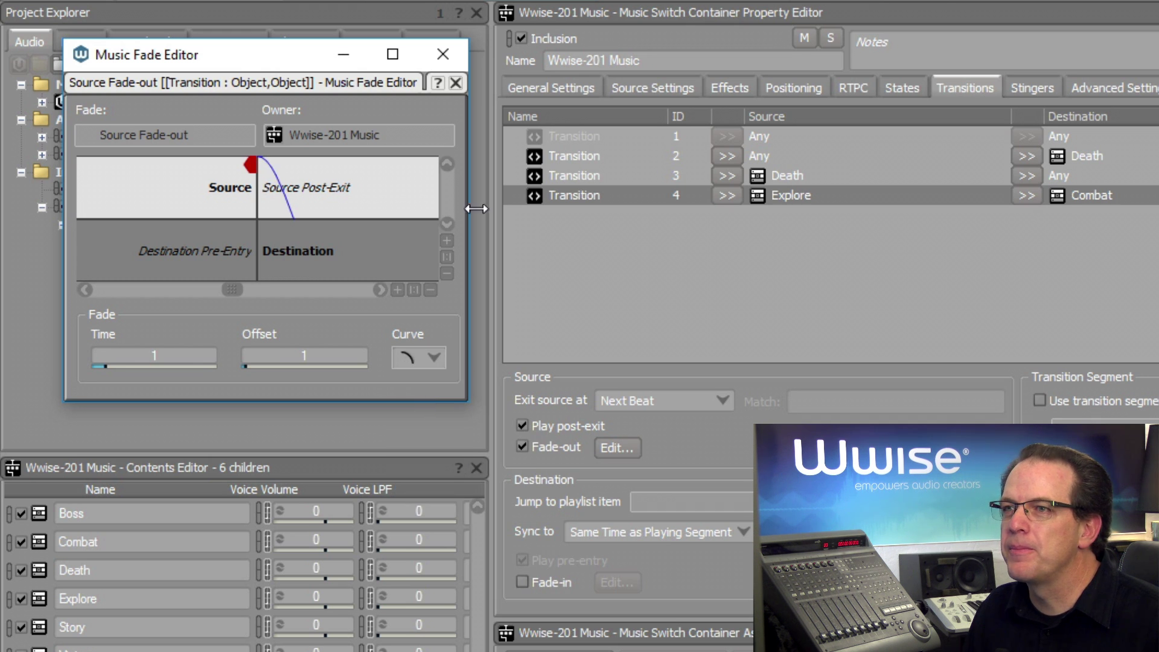
click(444, 54)
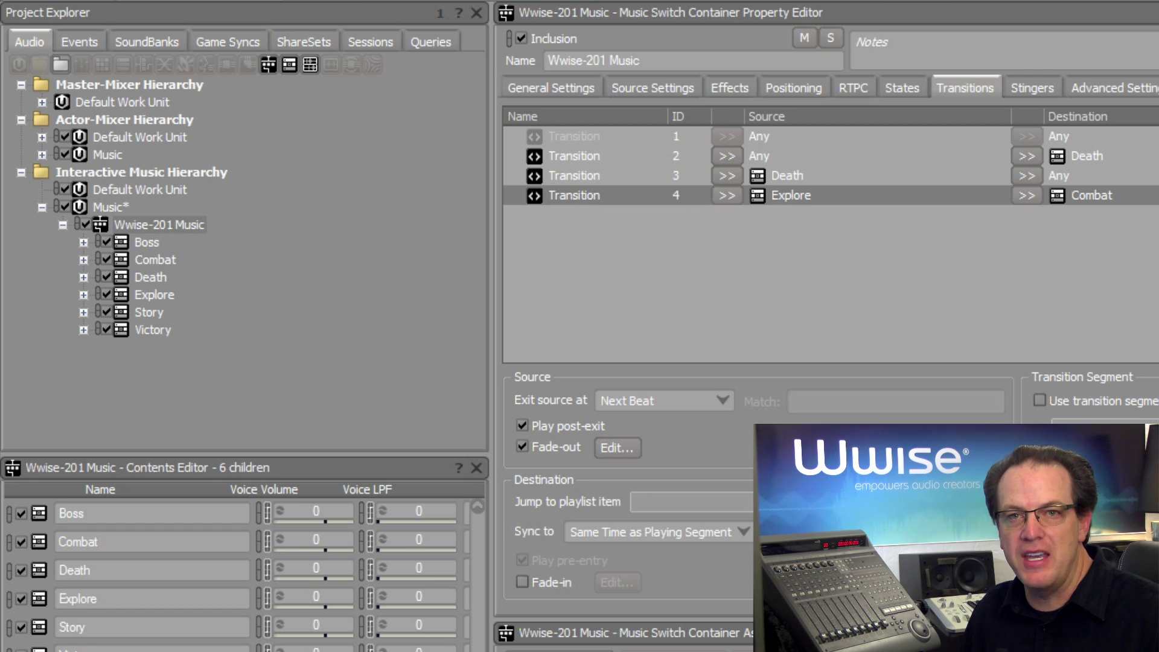
Enable the destination fade-in with Time 1, Offset -1 and a curved fade shape
click(522, 581)
click(629, 582)
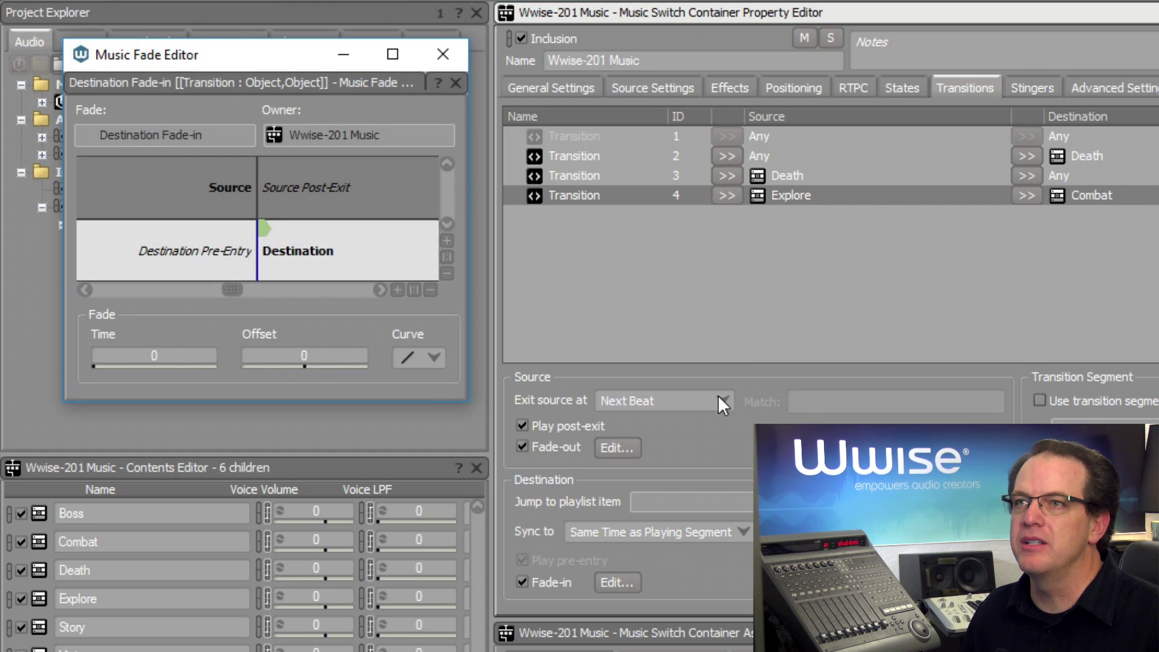
click(154, 355)
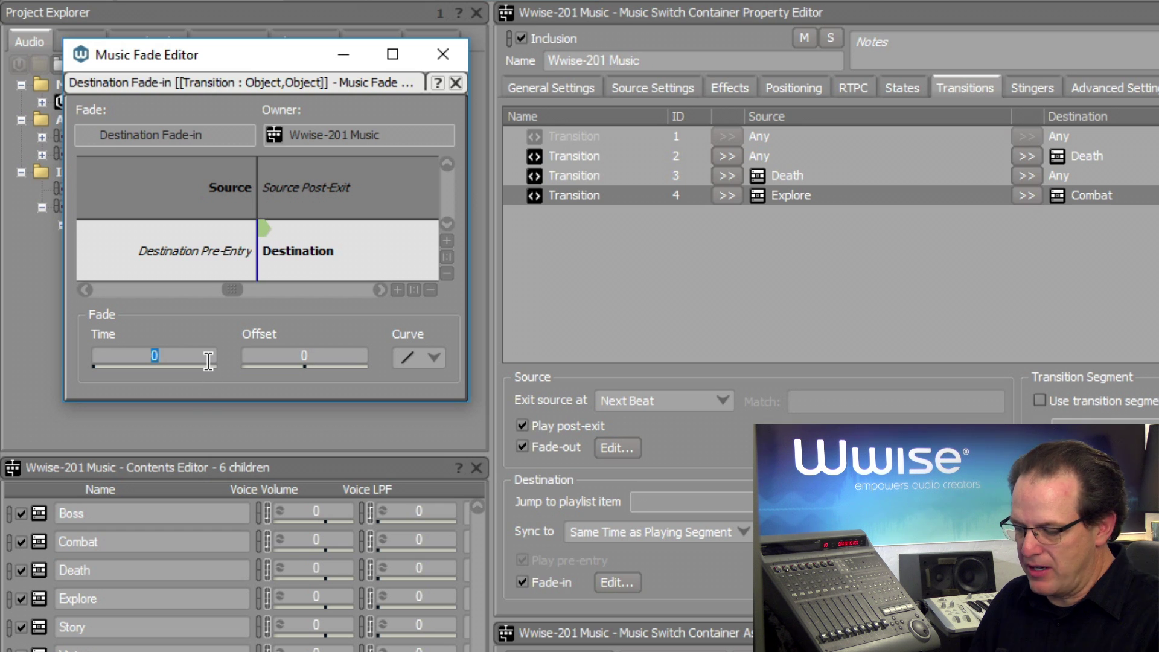
text(1)
key(Return)
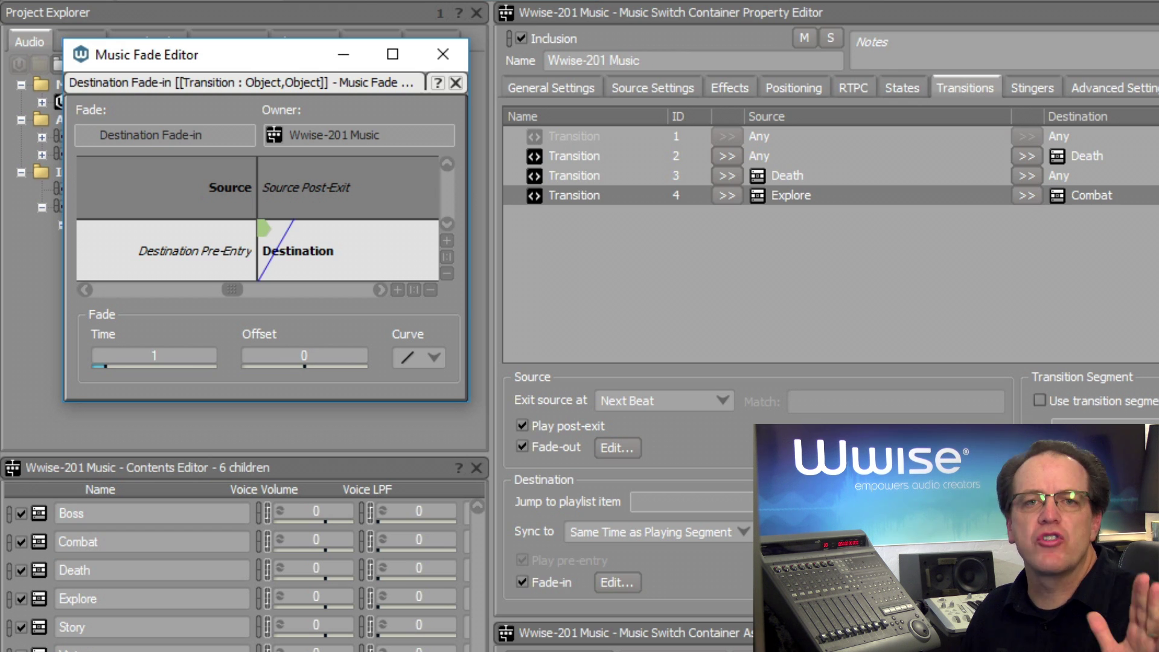
click(312, 360)
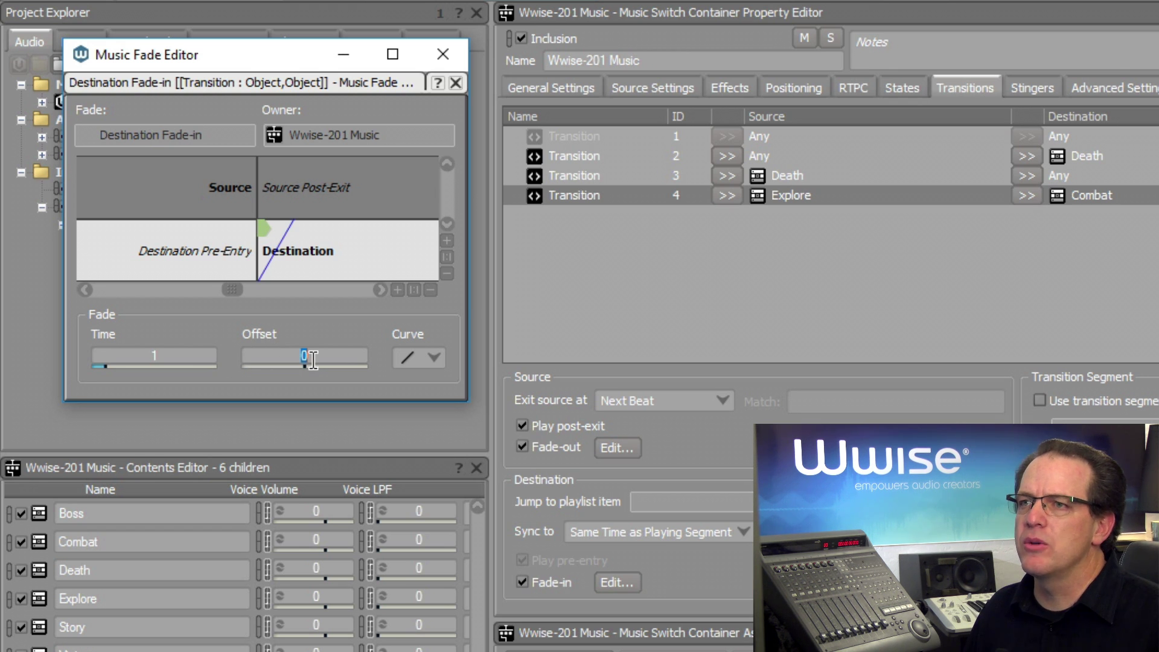
text(-1)
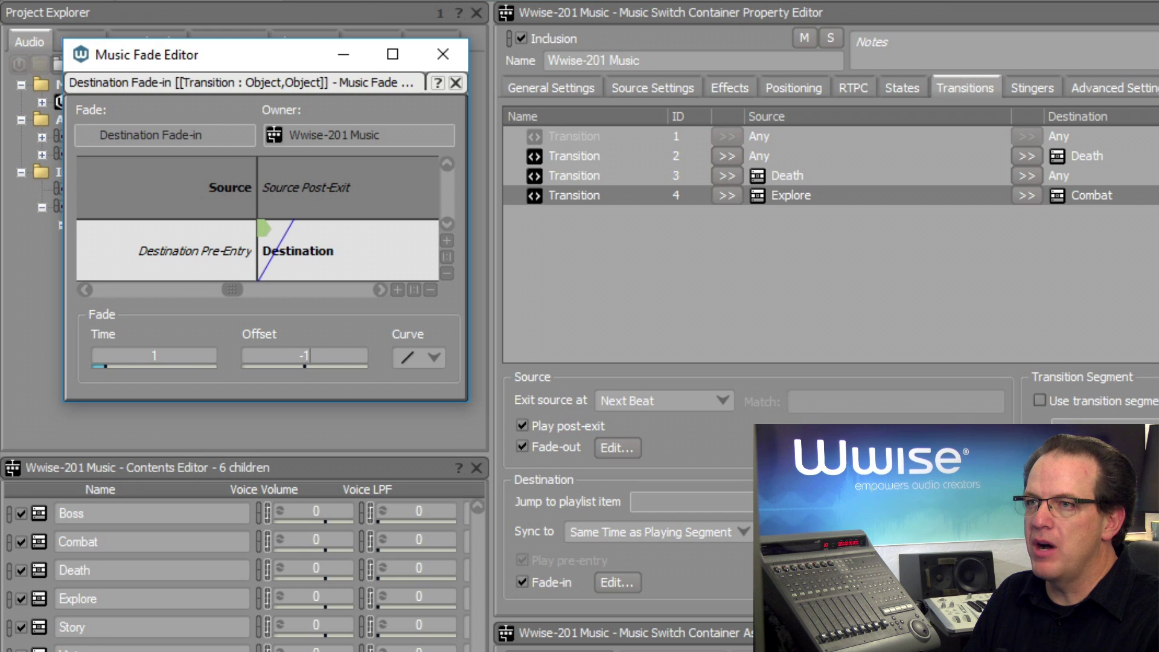
key(Return)
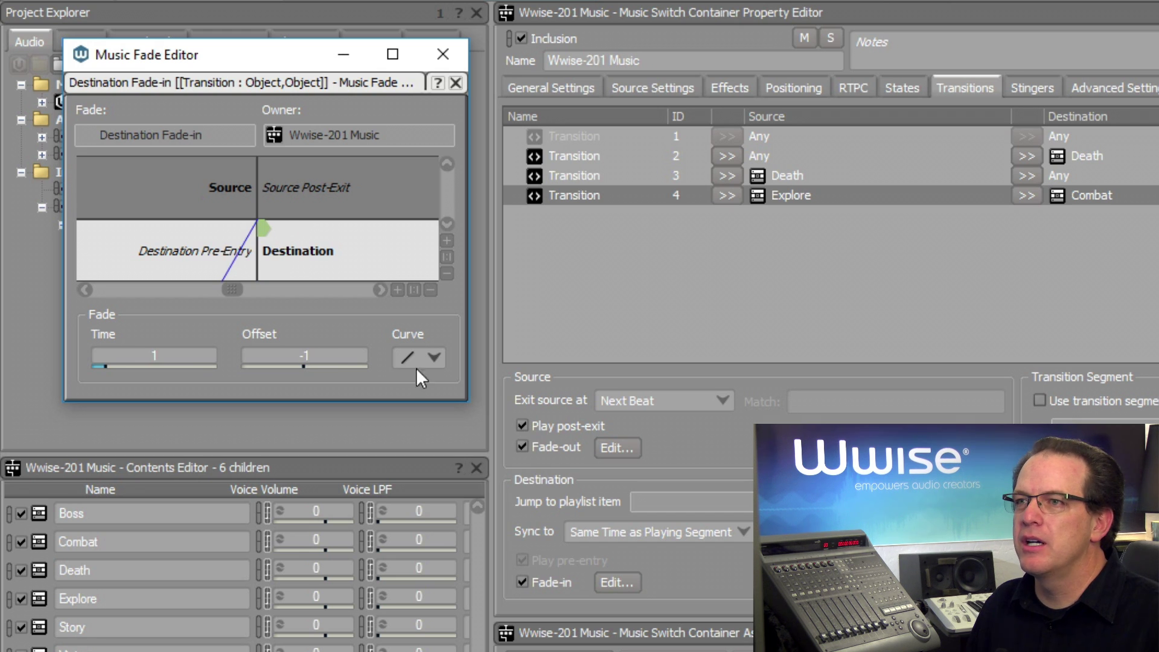
click(433, 357)
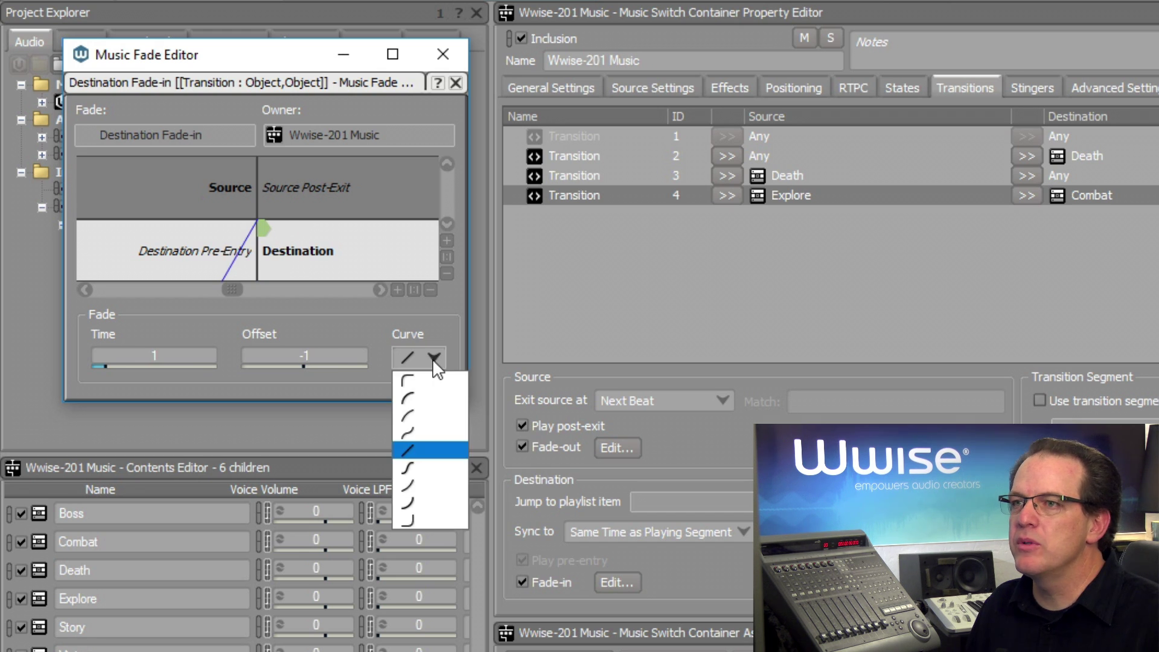
click(430, 401)
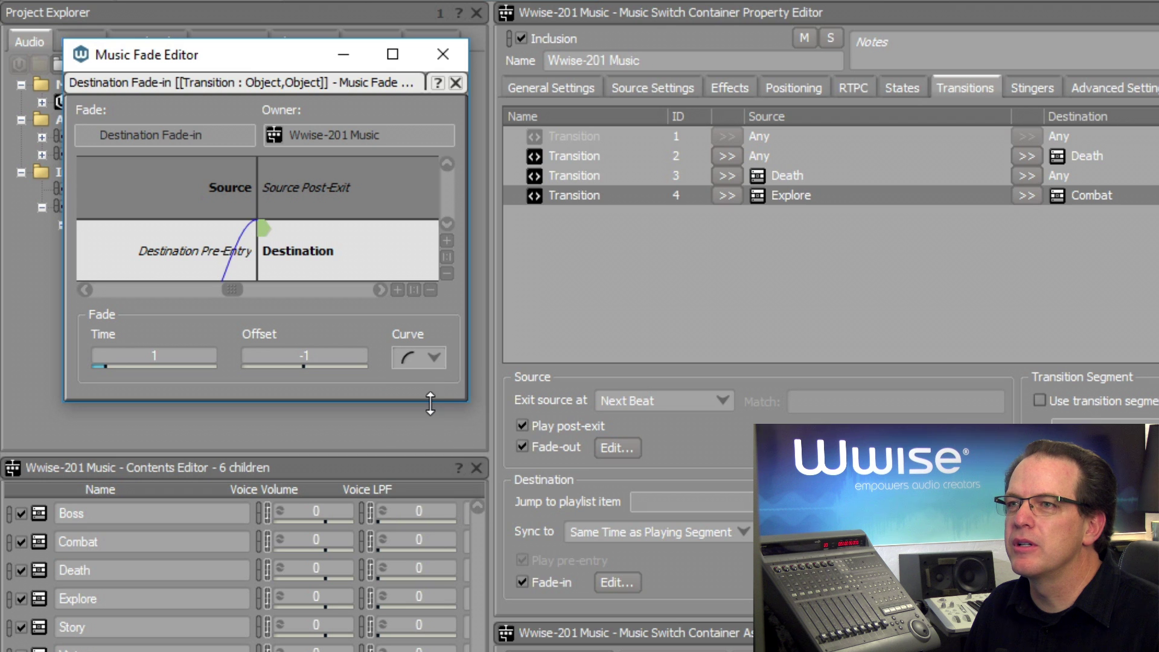
click(446, 53)
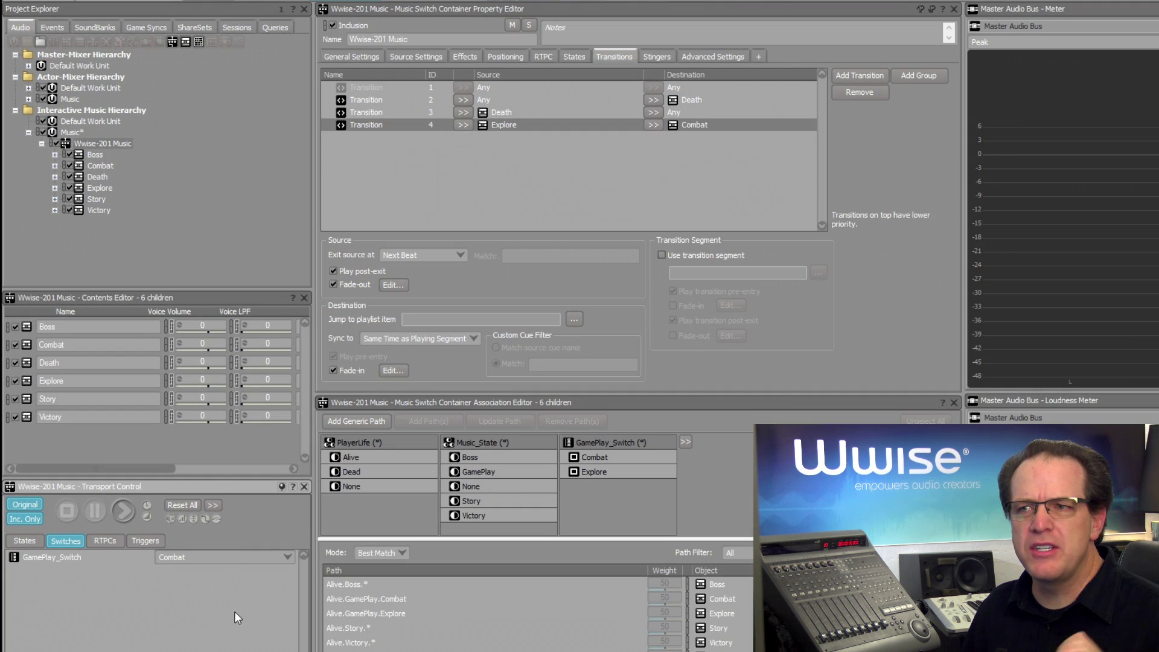
click(115, 141)
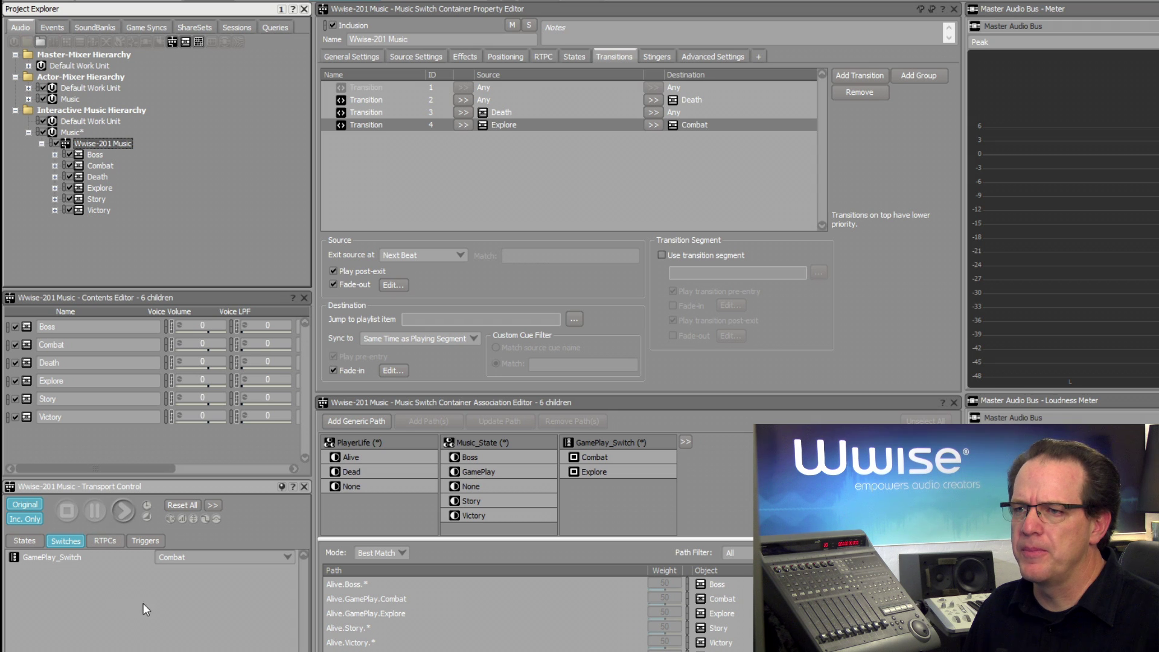
click(196, 560)
click(190, 578)
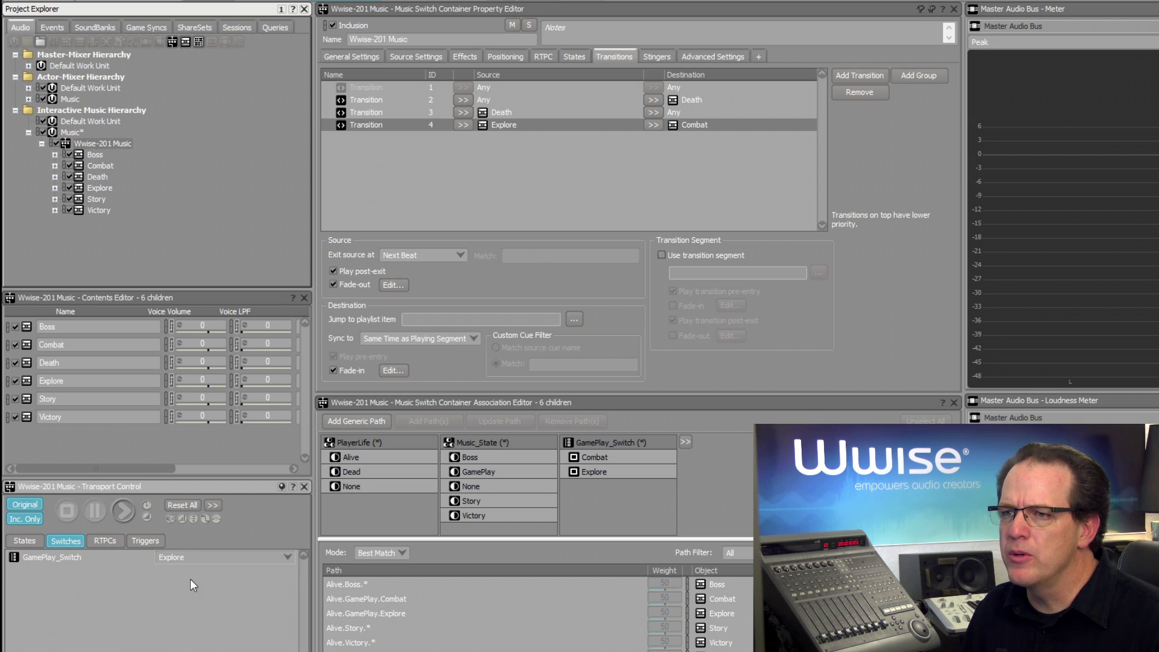
click(125, 510)
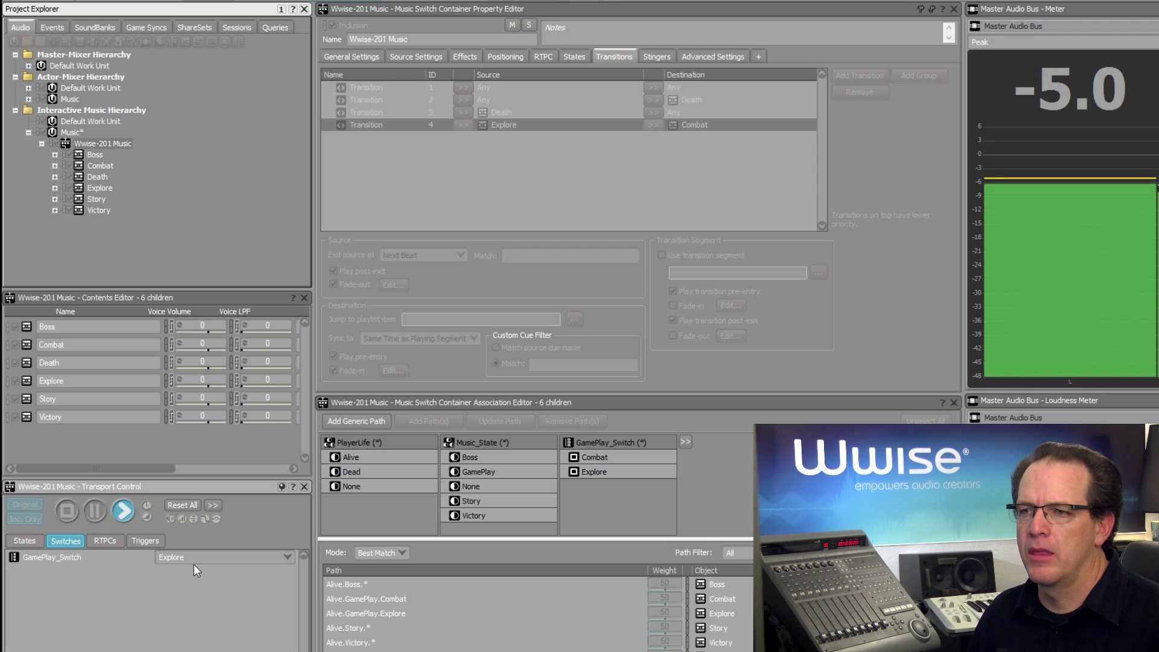
click(224, 559)
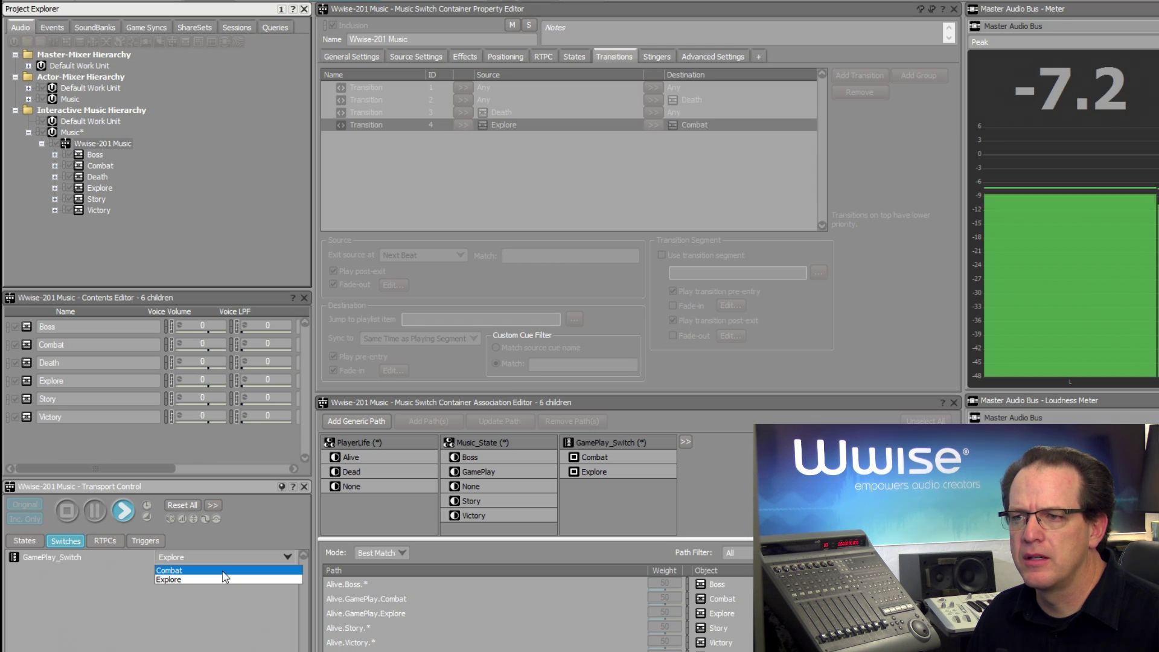
click(222, 570)
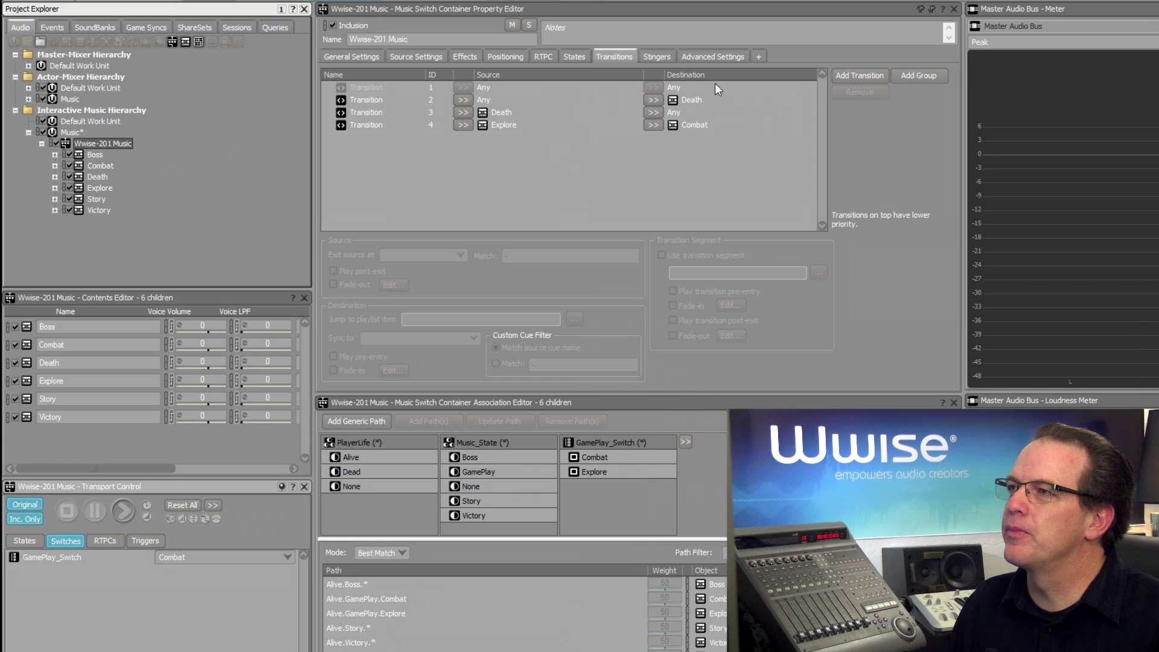
Add transition 5 and audition the Explore-Bridge and Combat-Bridge segments
click(853, 77)
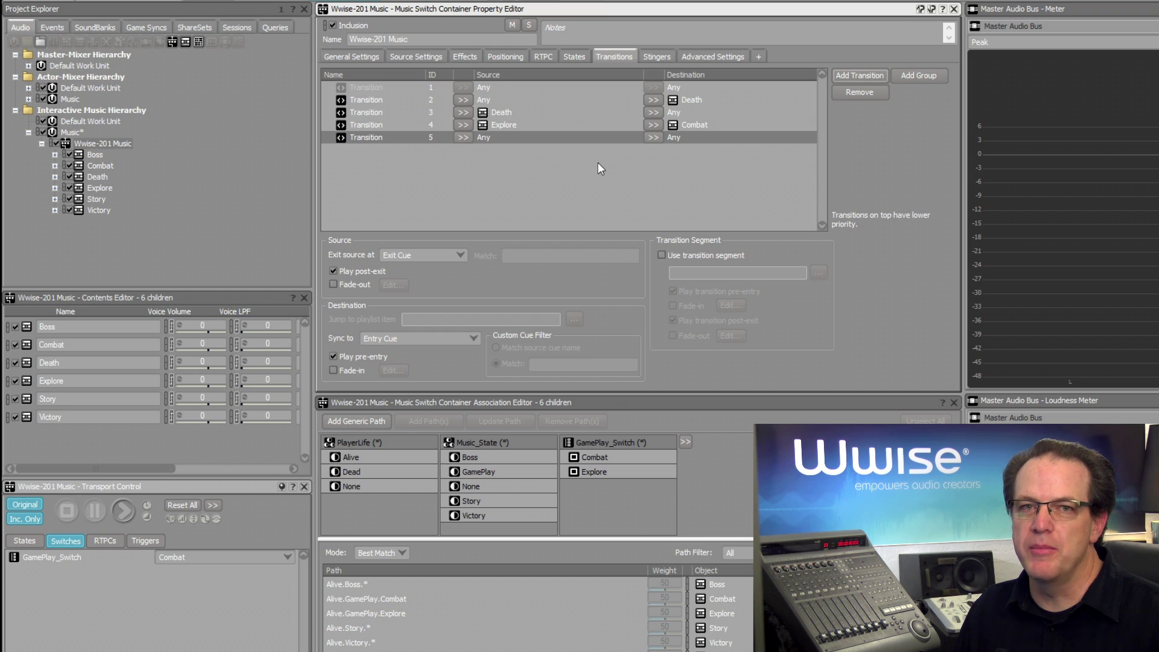
click(55, 188)
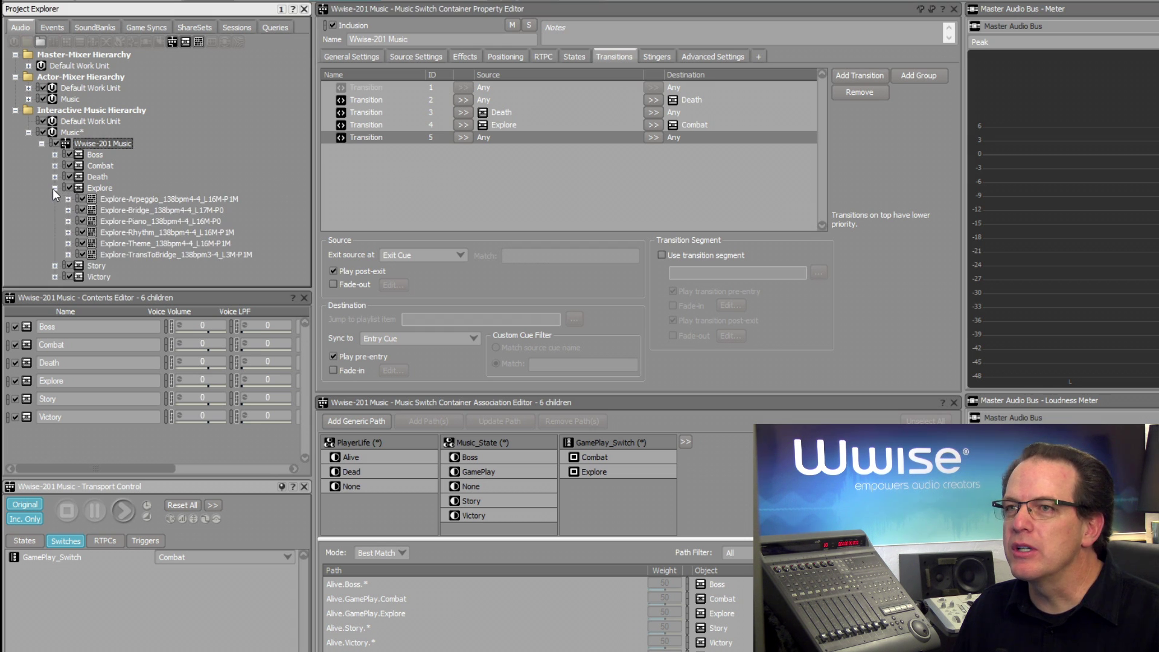
click(127, 210)
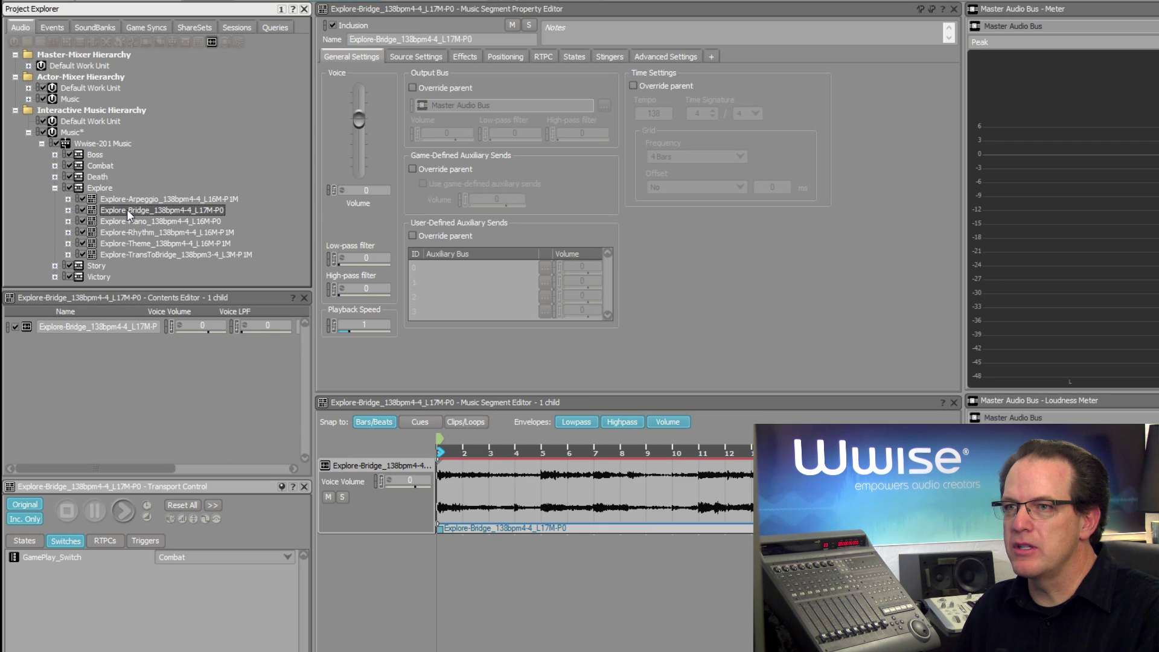
key(space)
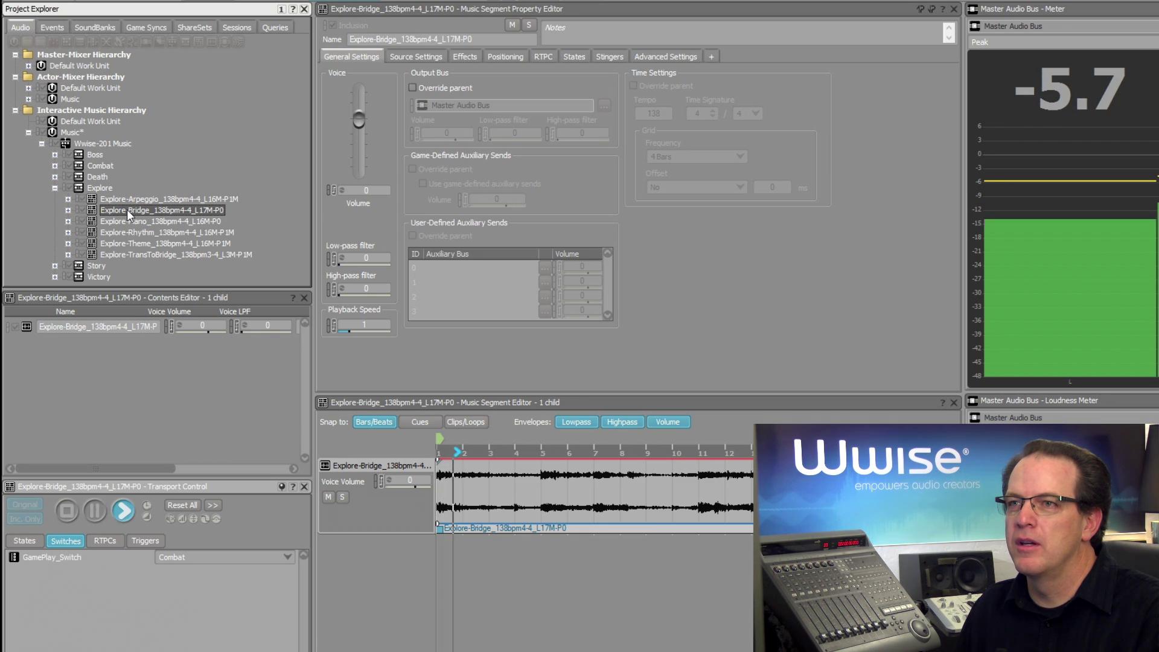
key(space)
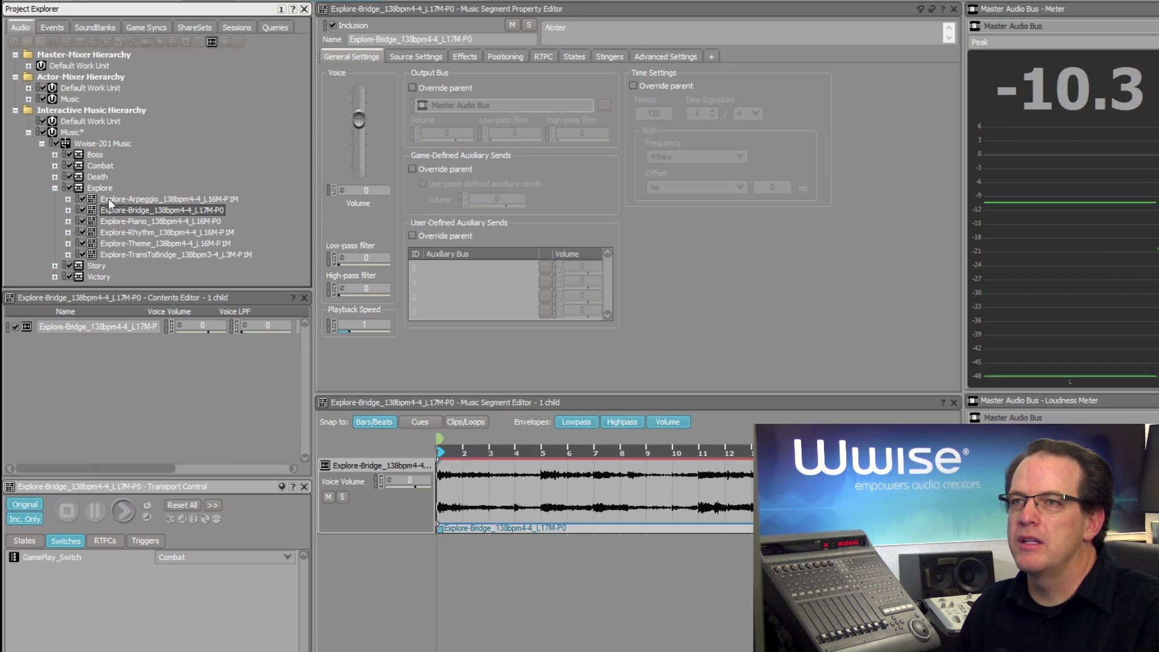
click(54, 166)
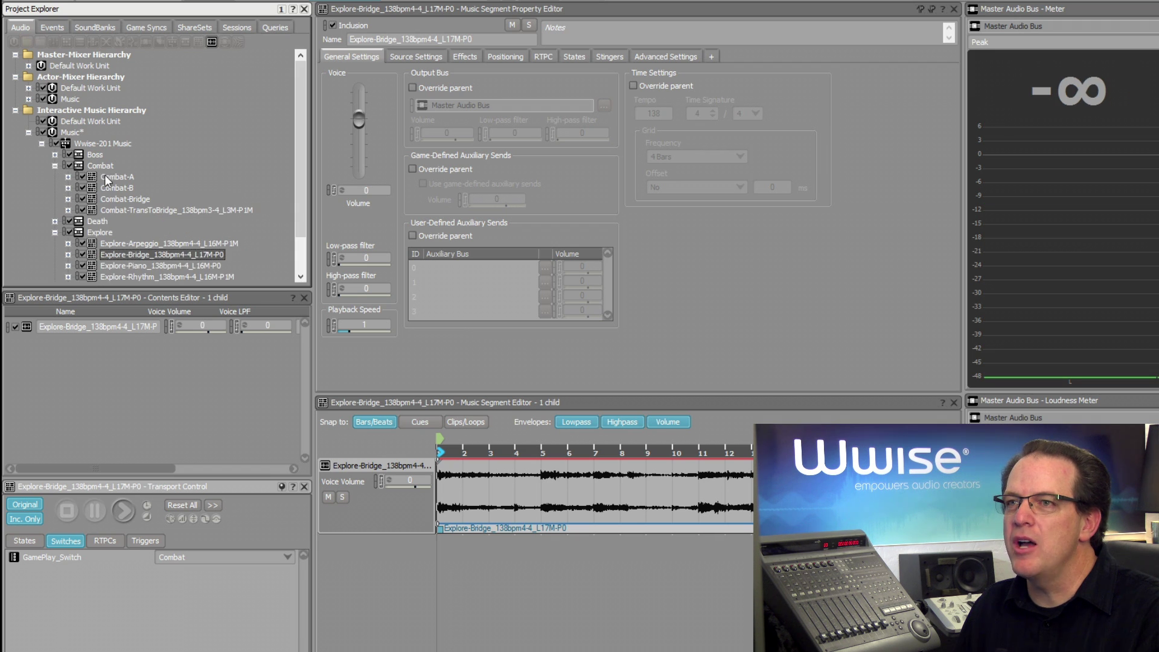
click(116, 198)
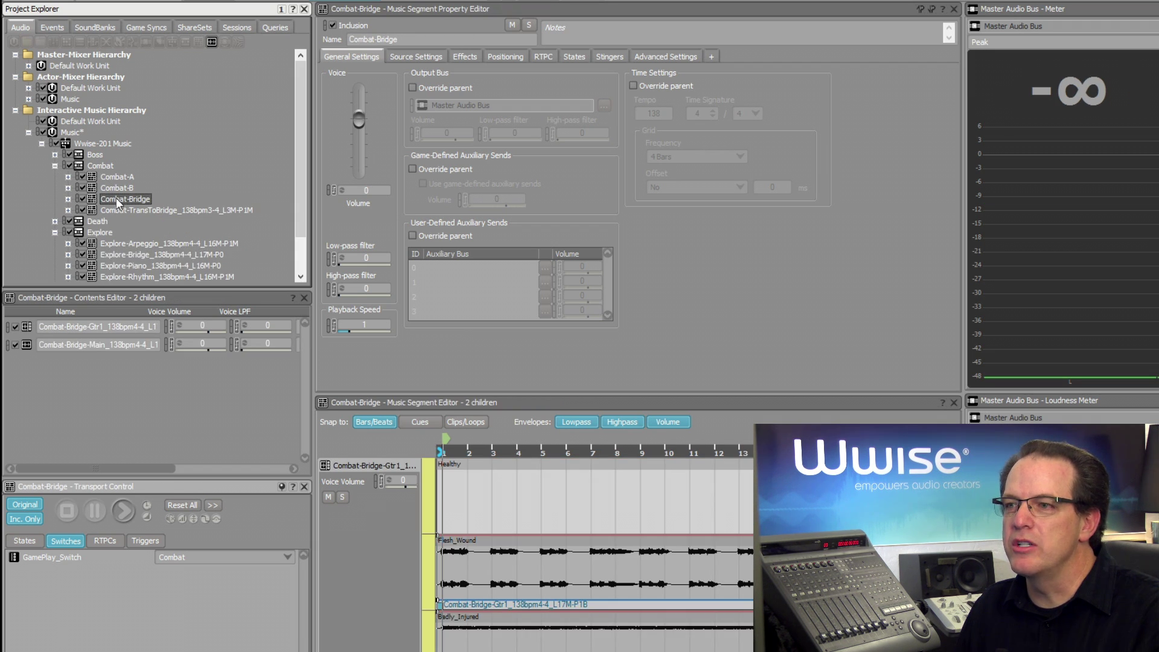
key(space)
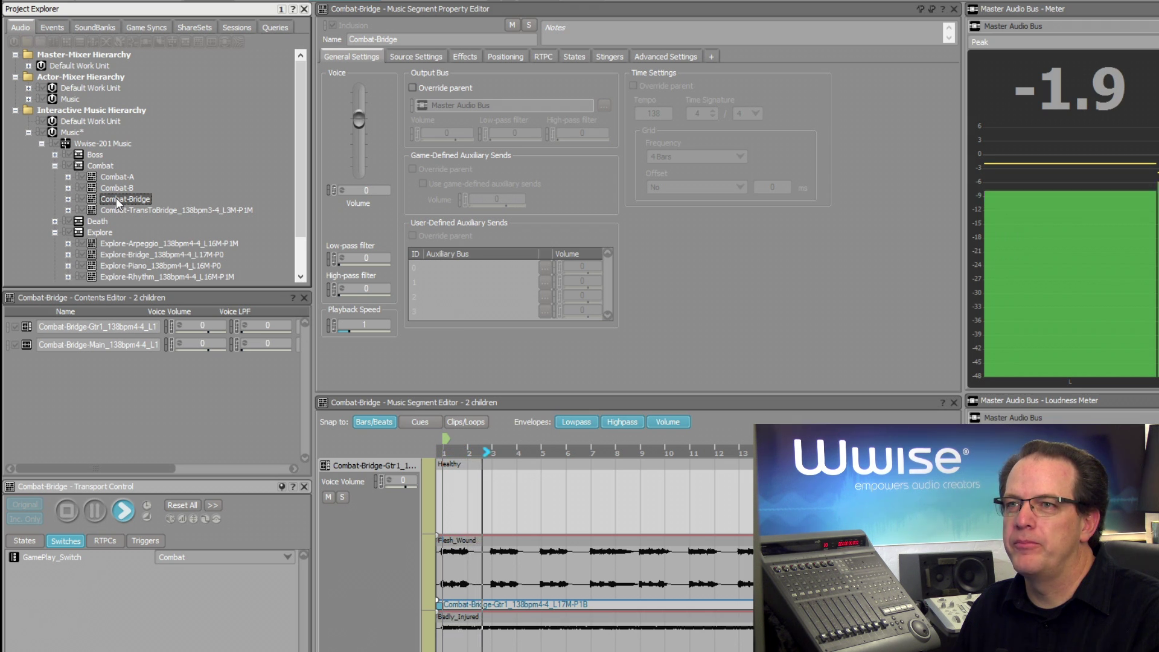
key(space)
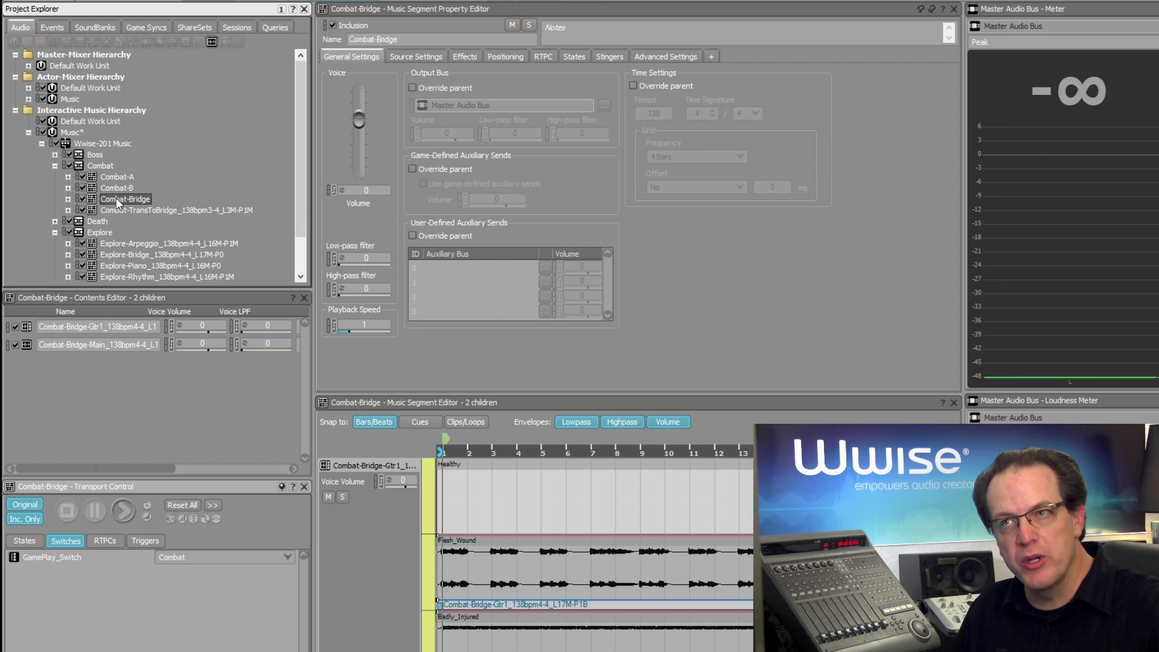
Set transition 5's source to Explore-Bridge and its destination to Combat
click(112, 144)
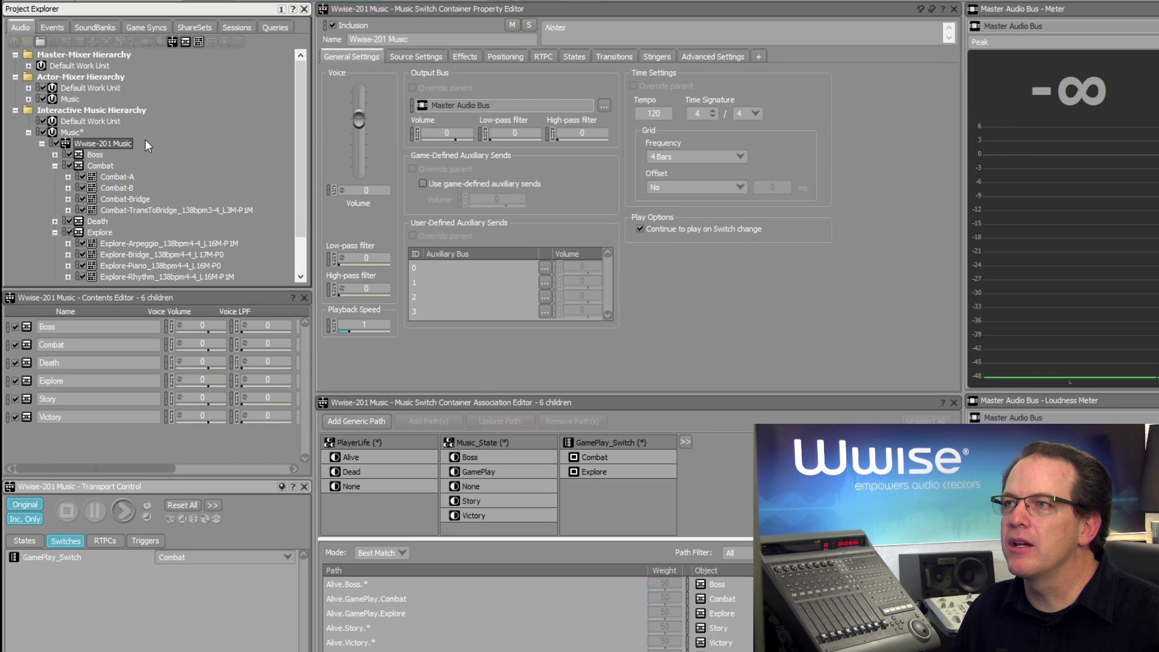
click(611, 58)
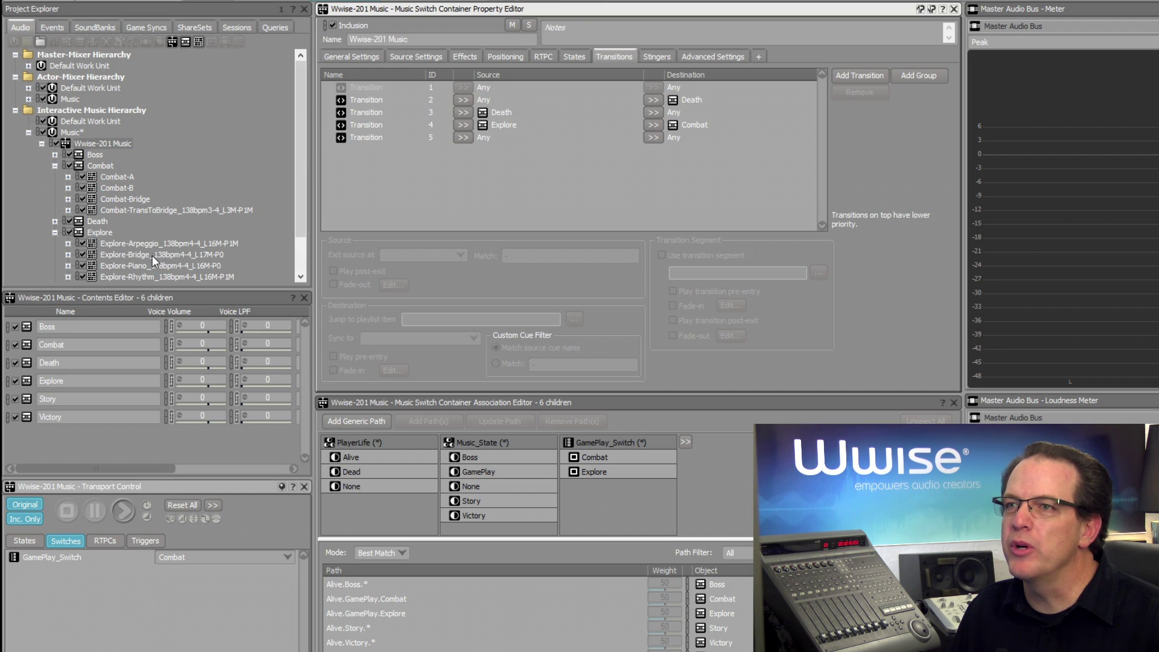
drag(151, 254, 490, 139)
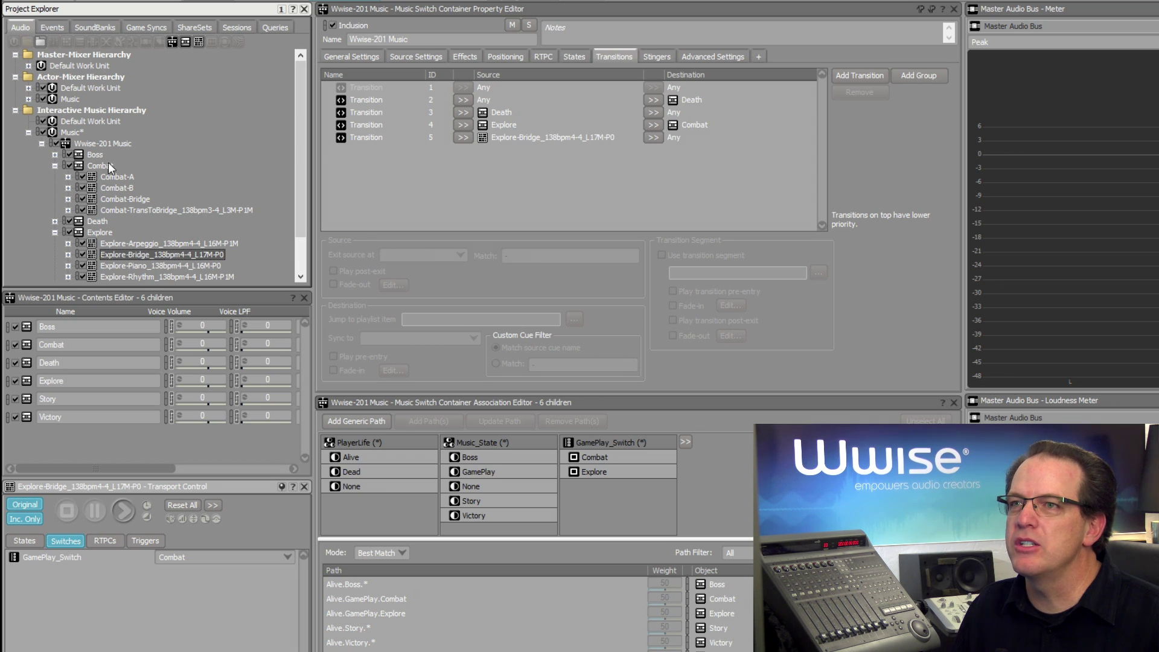
drag(99, 166, 613, 131)
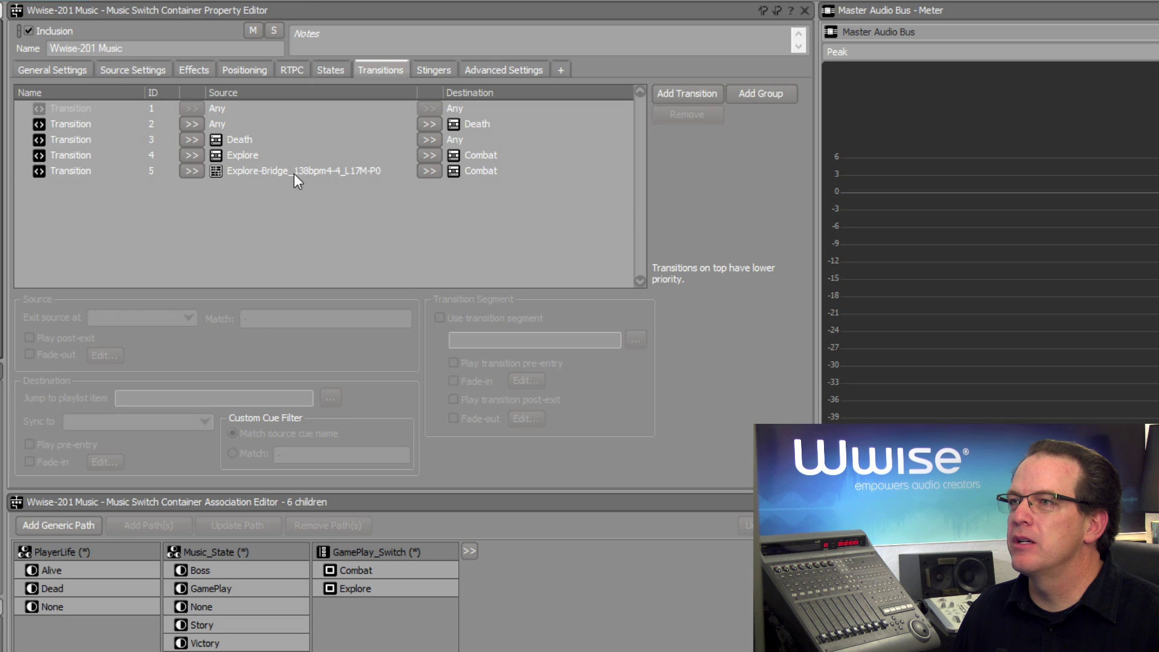
For transition 5, exit the source at Next Beat and sync to Same Time as Playing Segment
click(295, 173)
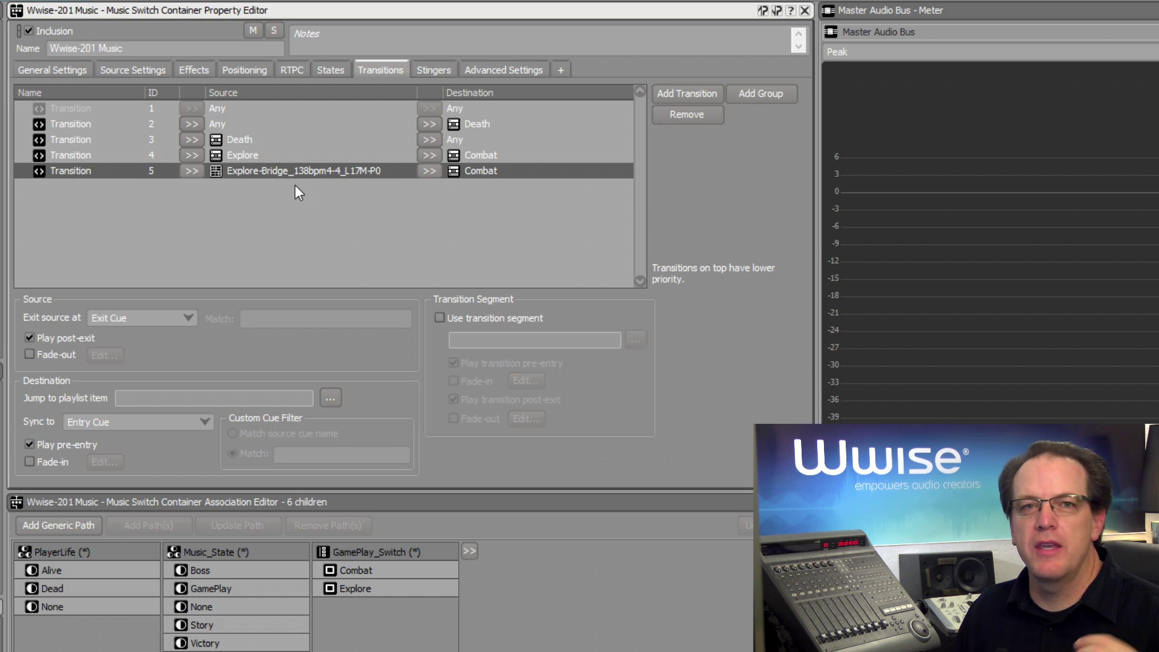
click(143, 316)
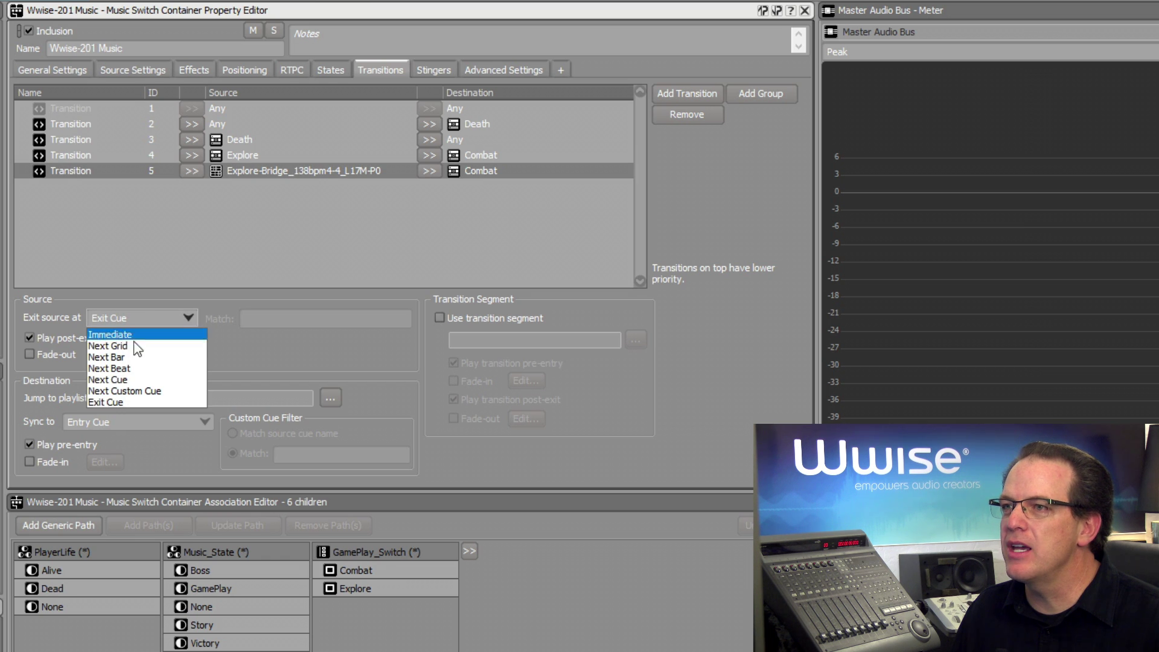
click(134, 368)
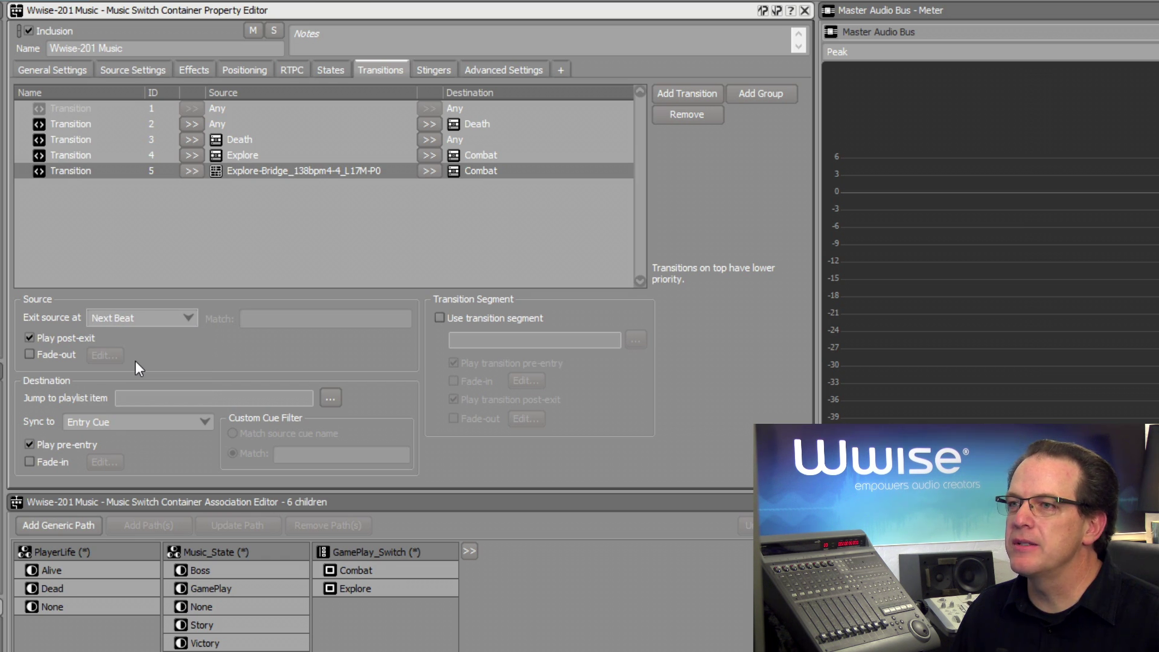
click(92, 421)
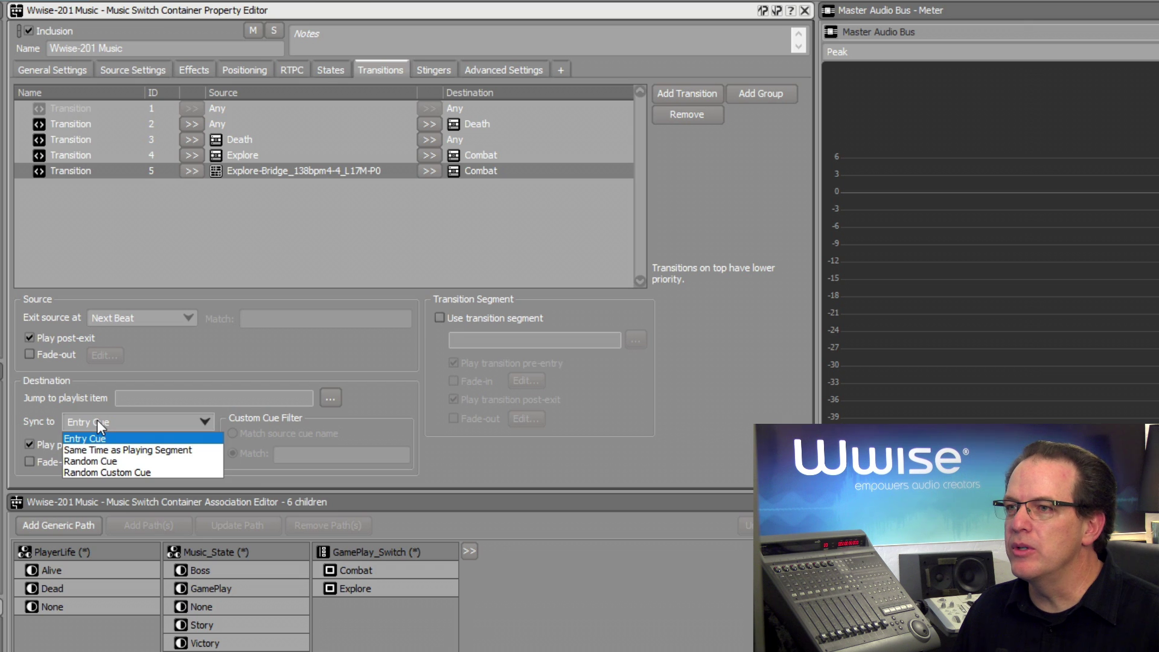
click(115, 449)
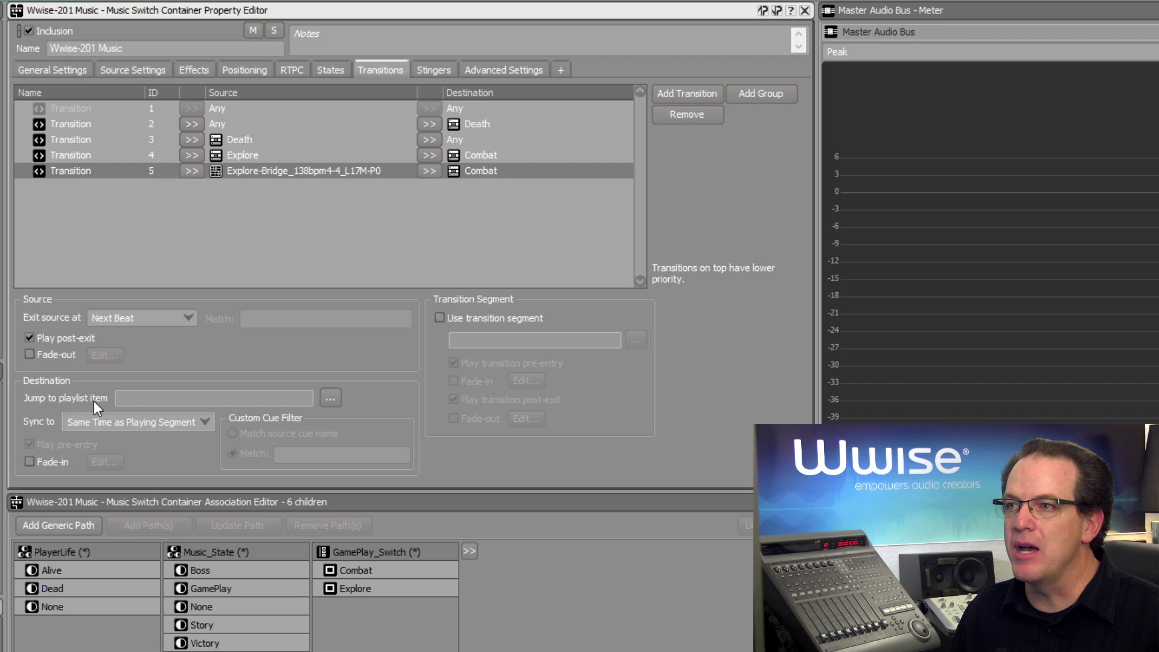
Set the jump-to playlist item to Combat-Bridge
click(332, 400)
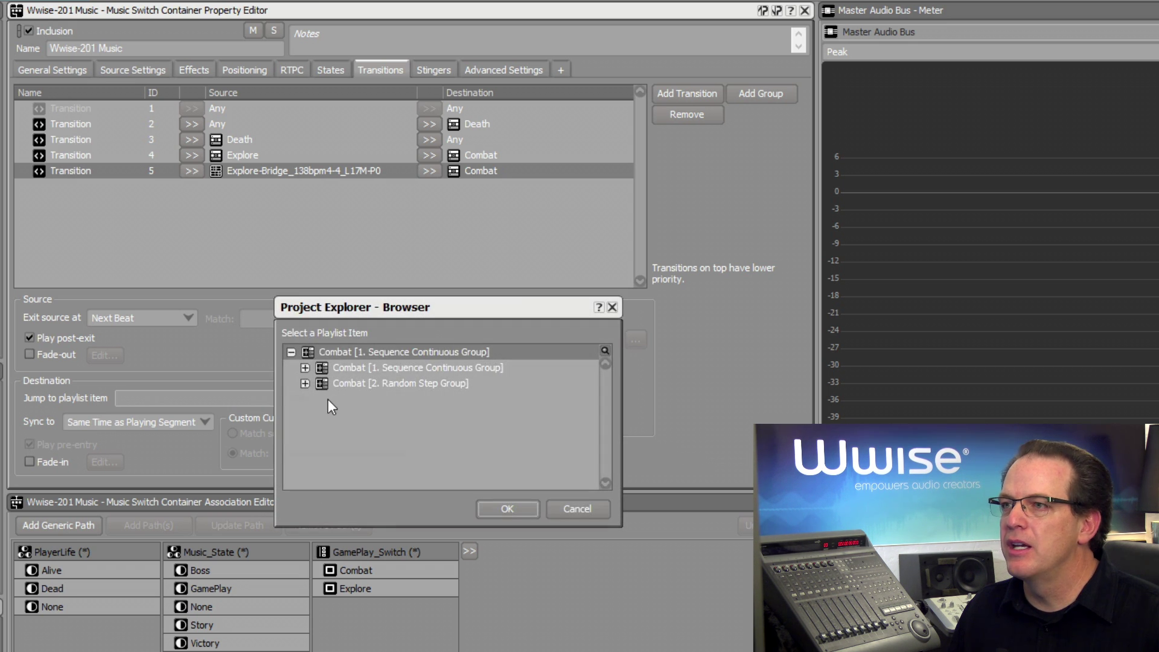
click(305, 368)
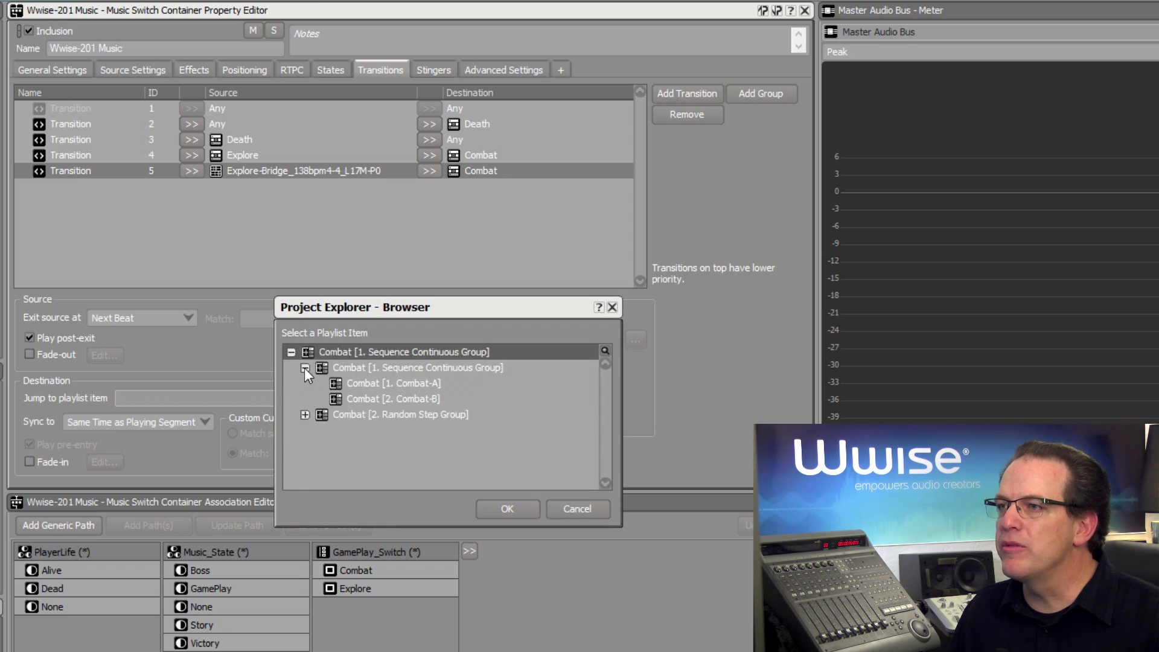
click(305, 415)
click(318, 445)
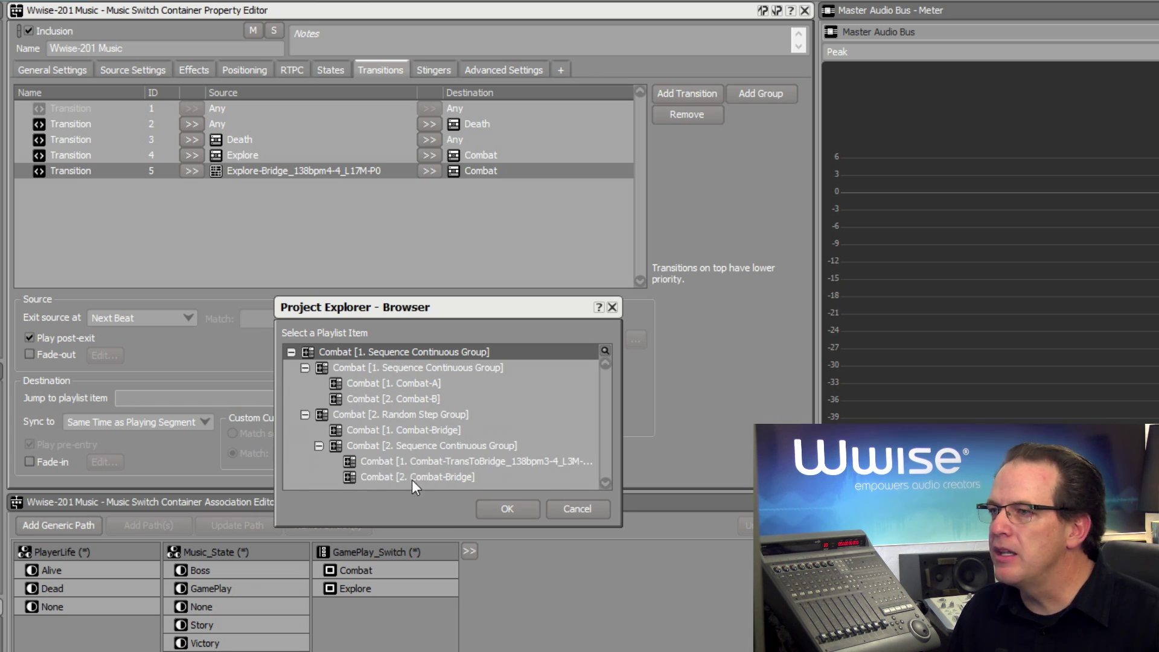
click(443, 476)
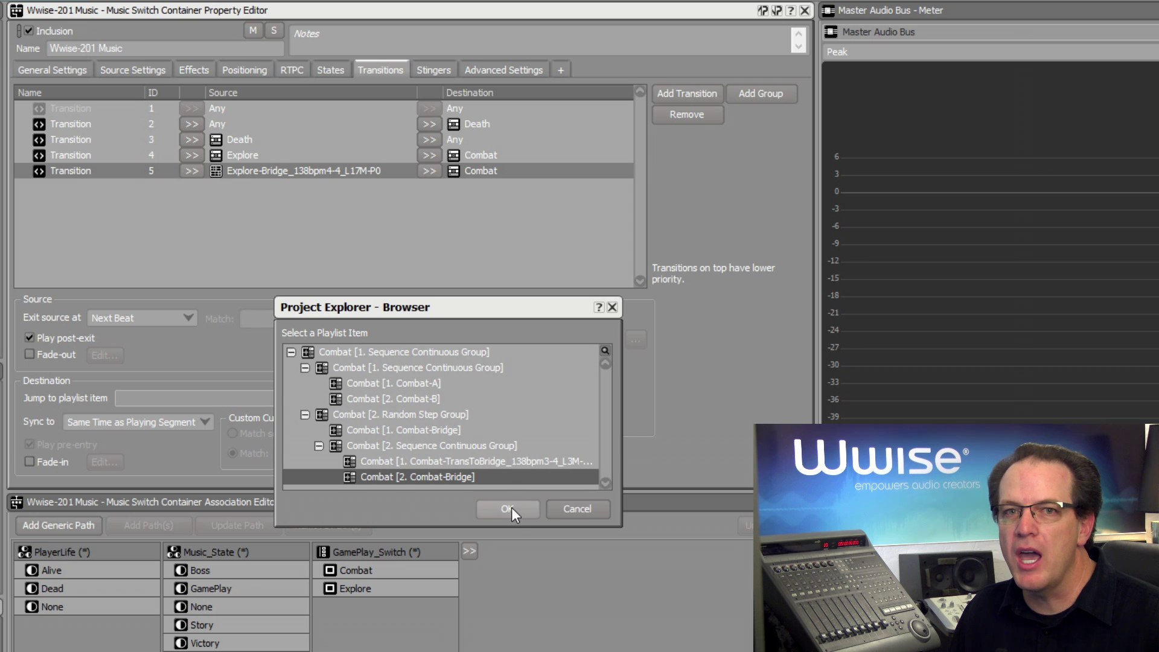
click(507, 508)
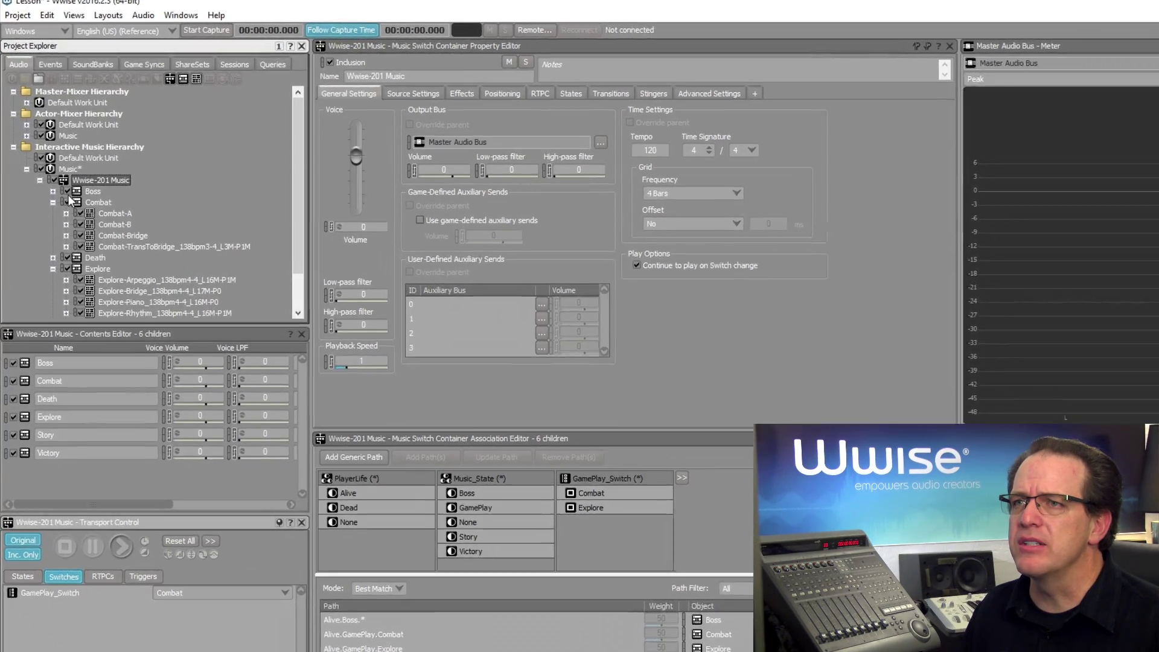
Collapse Combat and Explore, expand Story, and inspect Story-Main and Story-TransFromStory before reselecting Wwise-201 Music
click(53, 202)
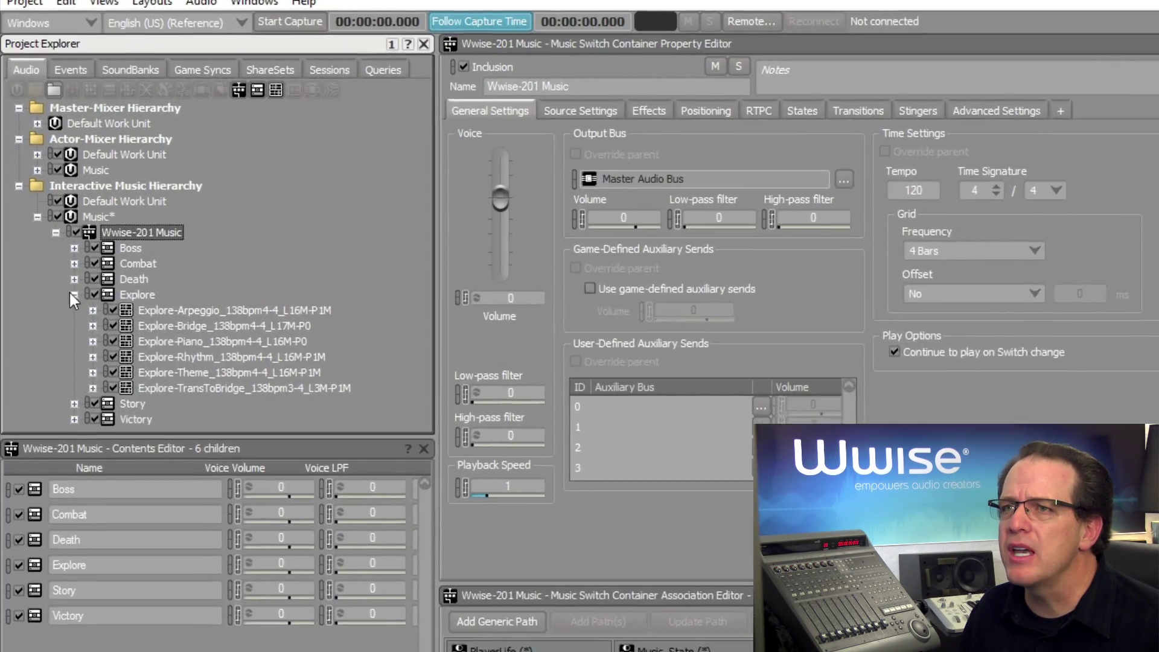
click(73, 293)
click(74, 310)
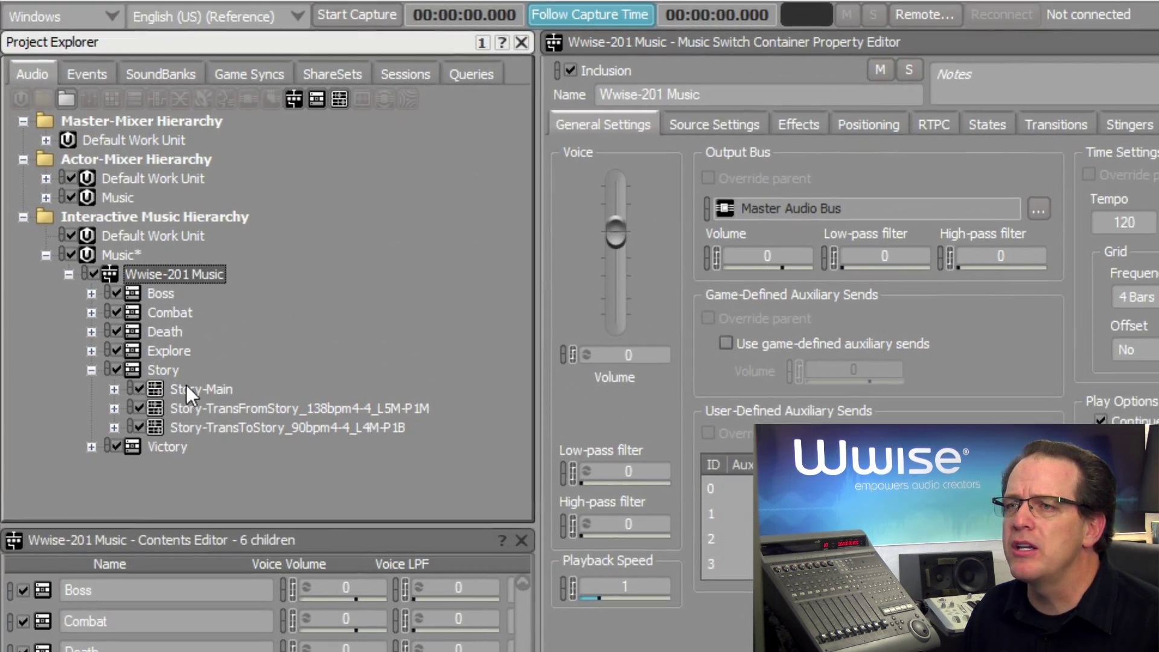
click(193, 388)
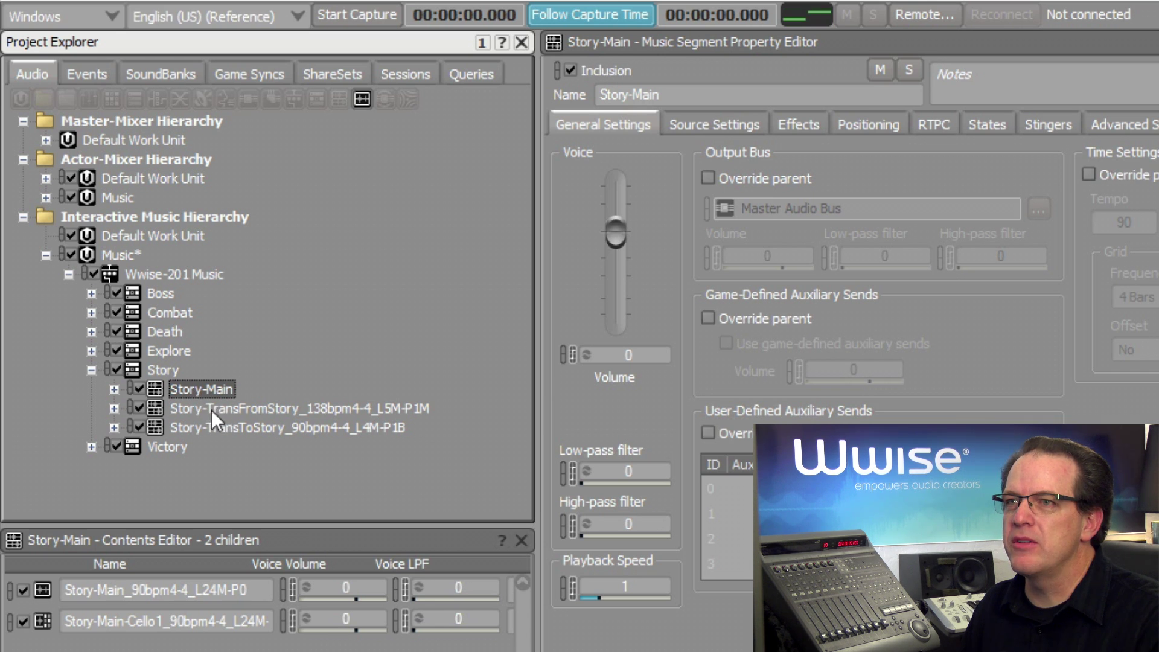
click(233, 408)
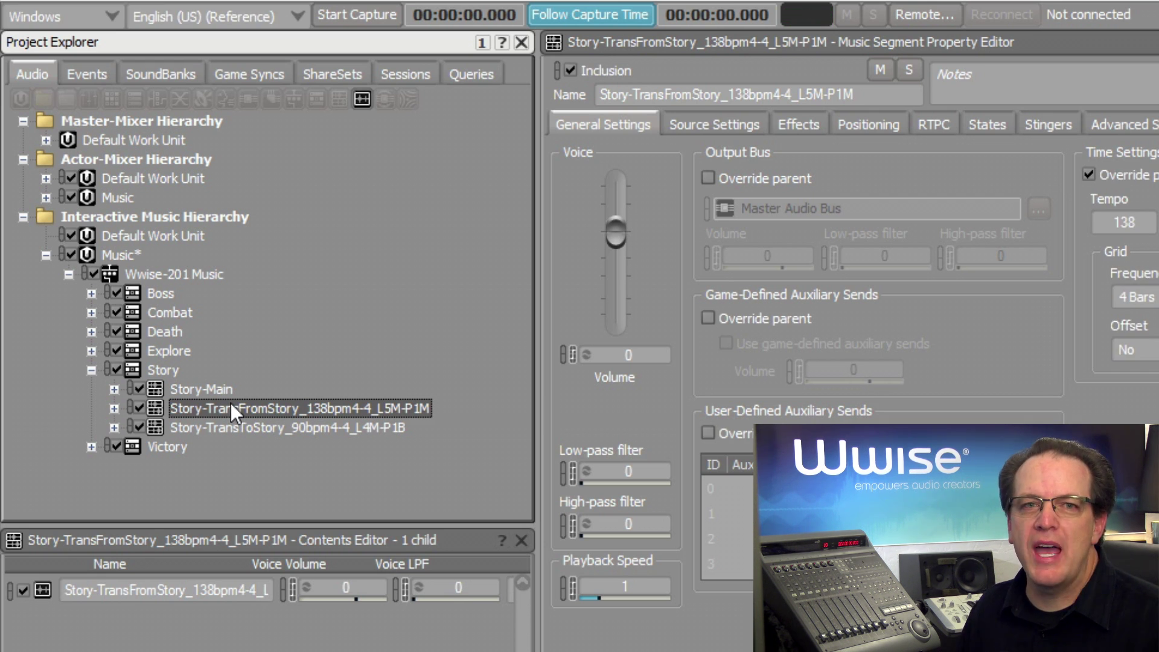
click(165, 273)
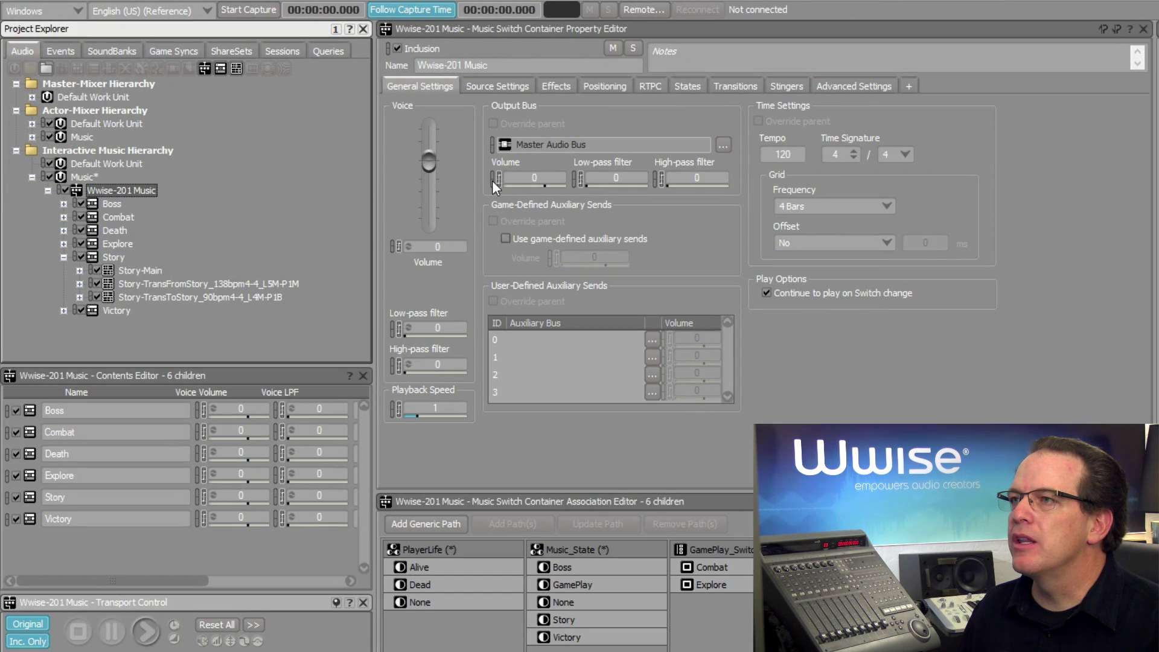
Add transition 6 from Explore to Story with the source exiting at Next Bar
click(737, 88)
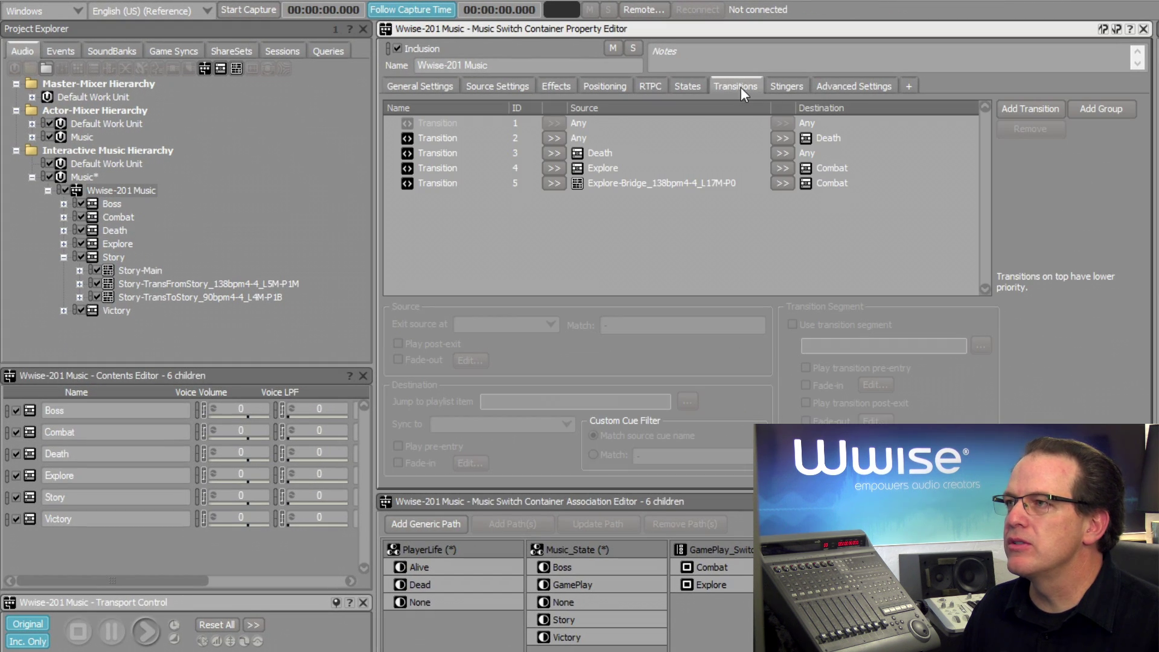
click(1022, 106)
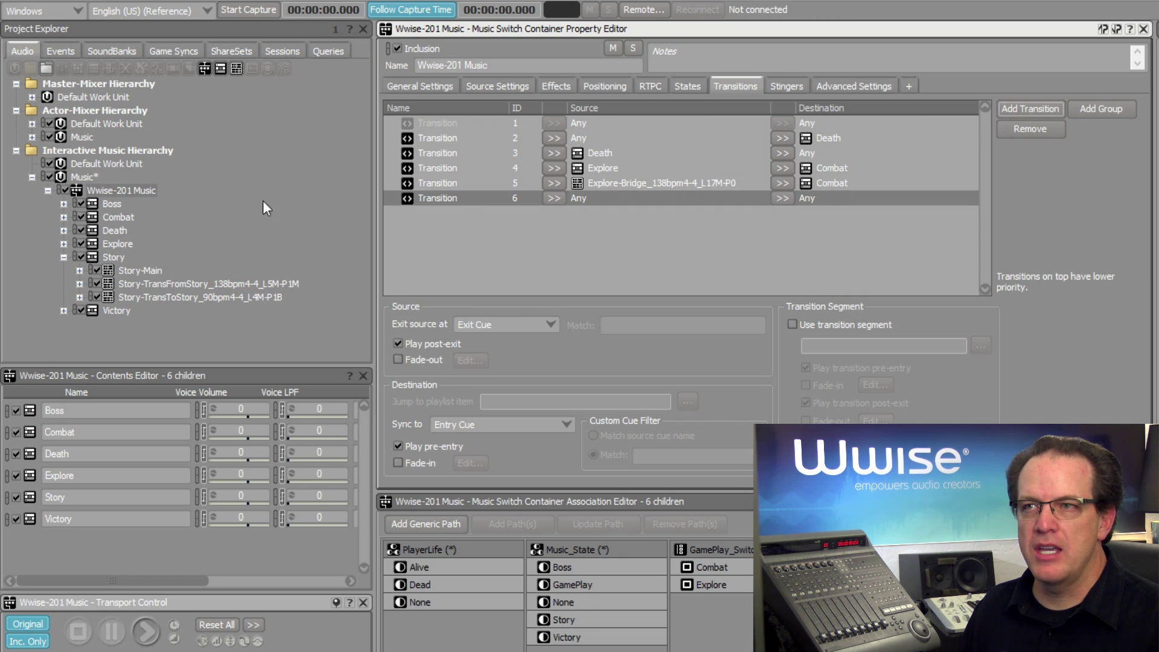
drag(120, 243, 585, 200)
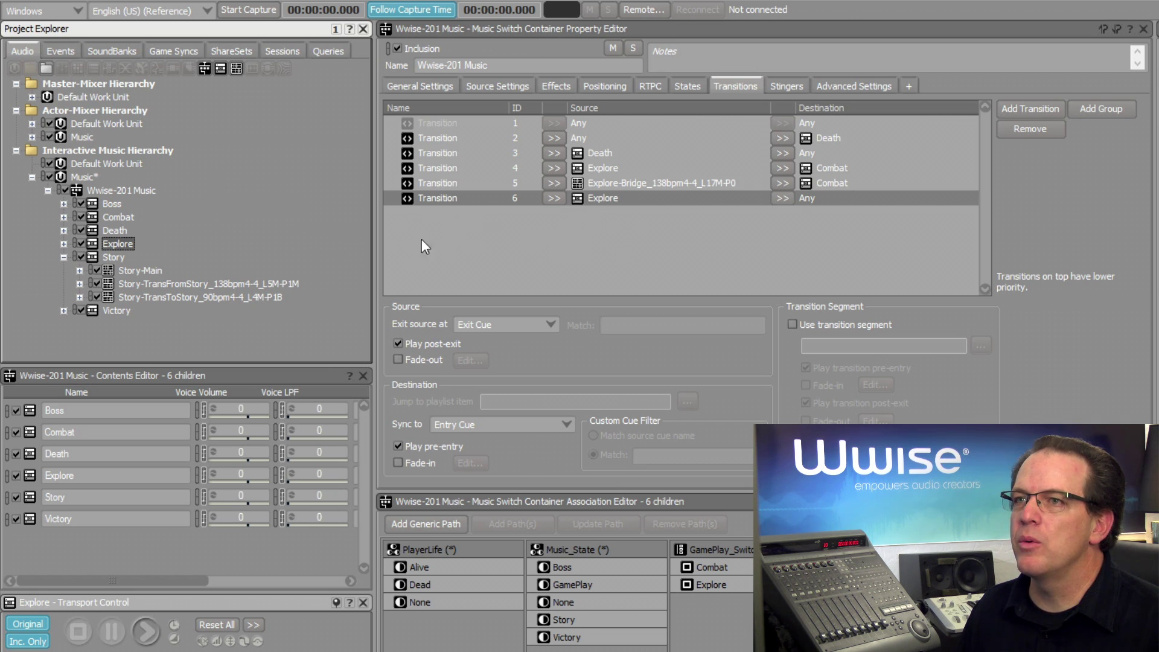
drag(96, 256, 810, 201)
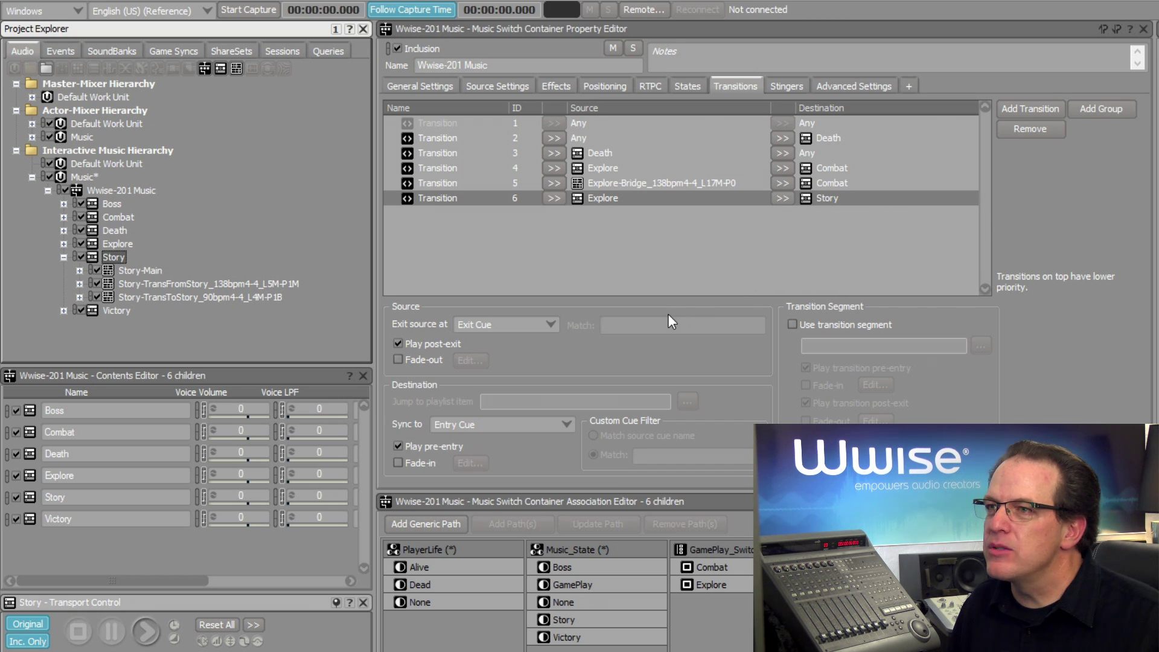
click(494, 324)
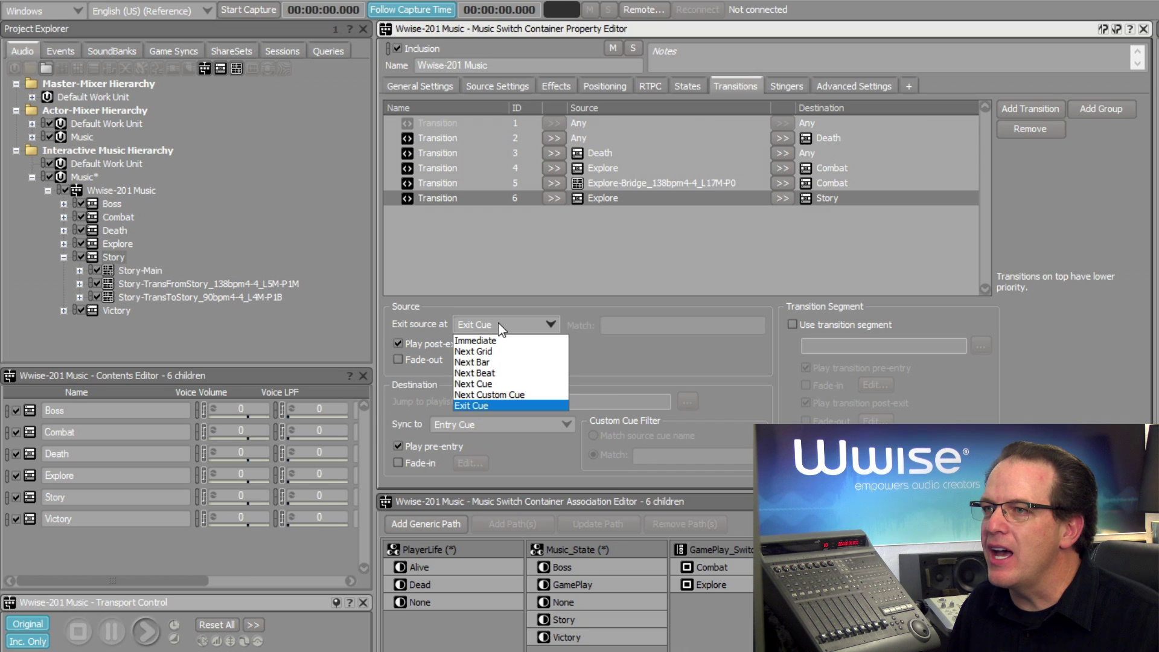
click(490, 362)
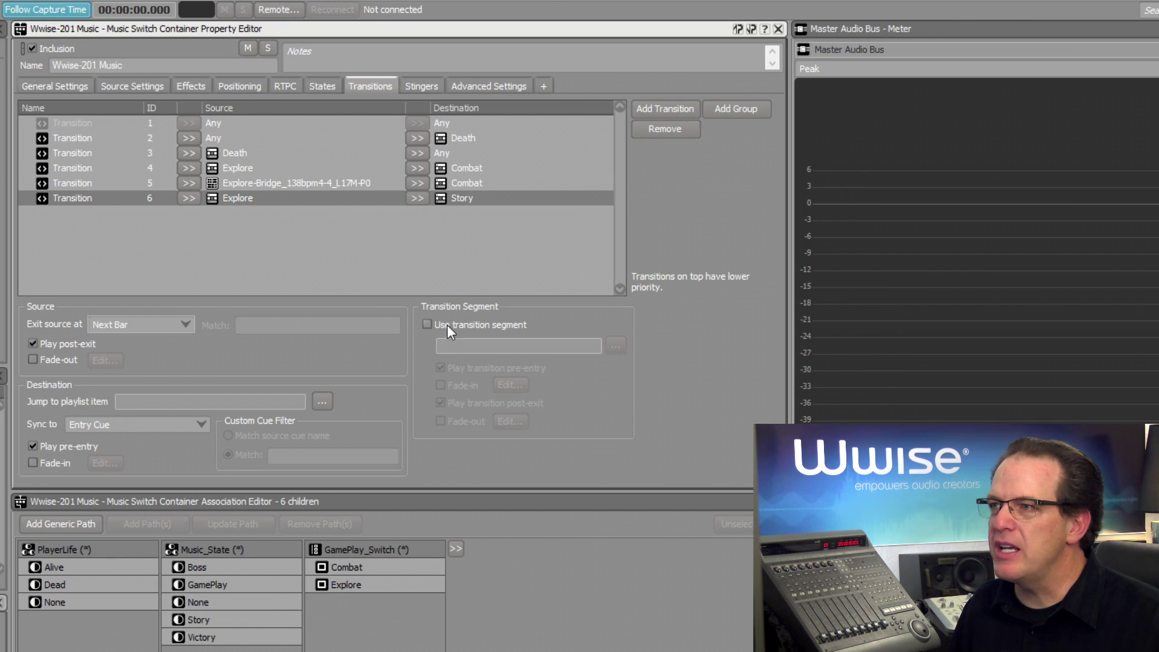
Enable Use transition segment and choose Story-TransFromStory_138bpm4-4_L5M-P1M as the transition segment
click(428, 325)
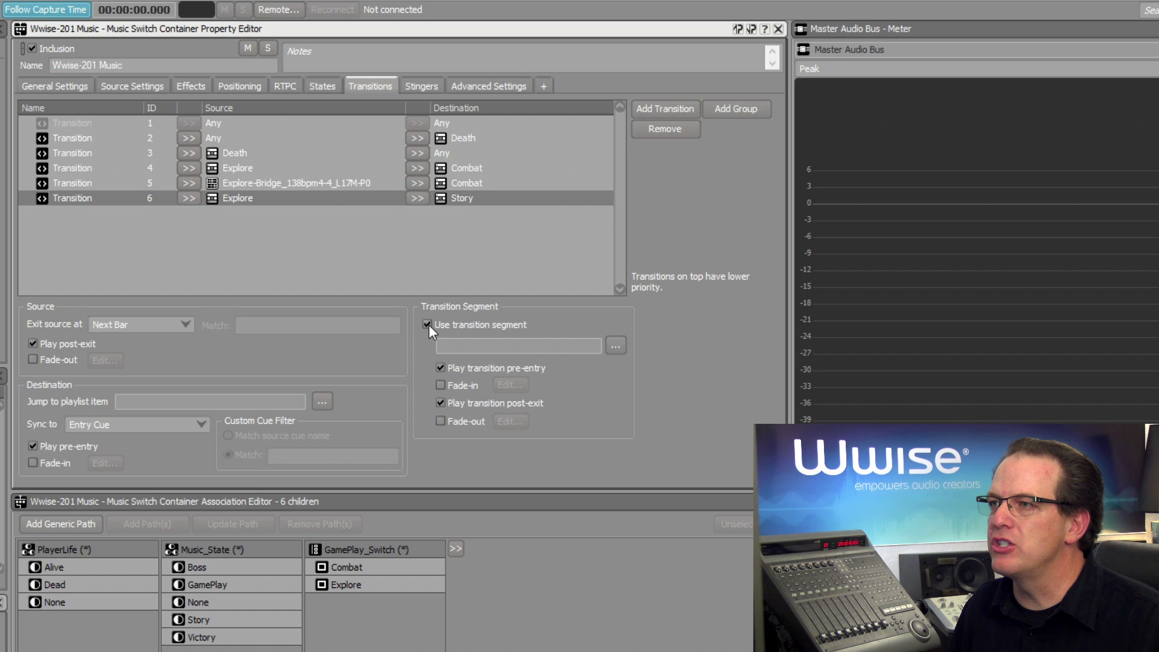
click(616, 345)
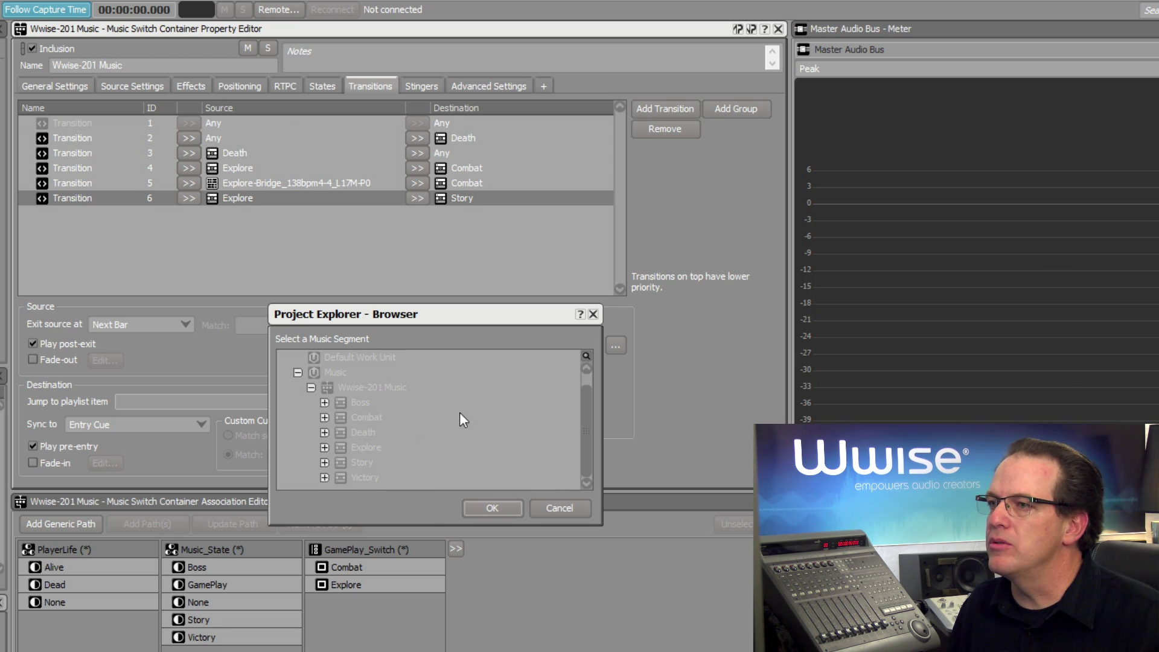
click(324, 462)
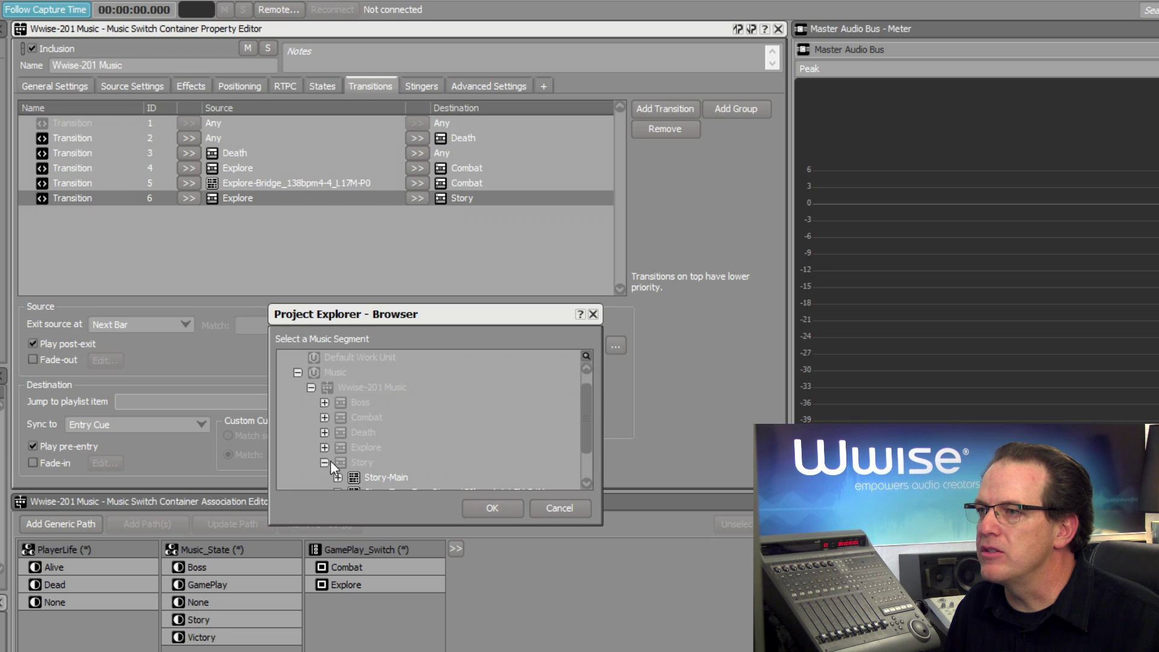
scroll(580, 431, down, 2)
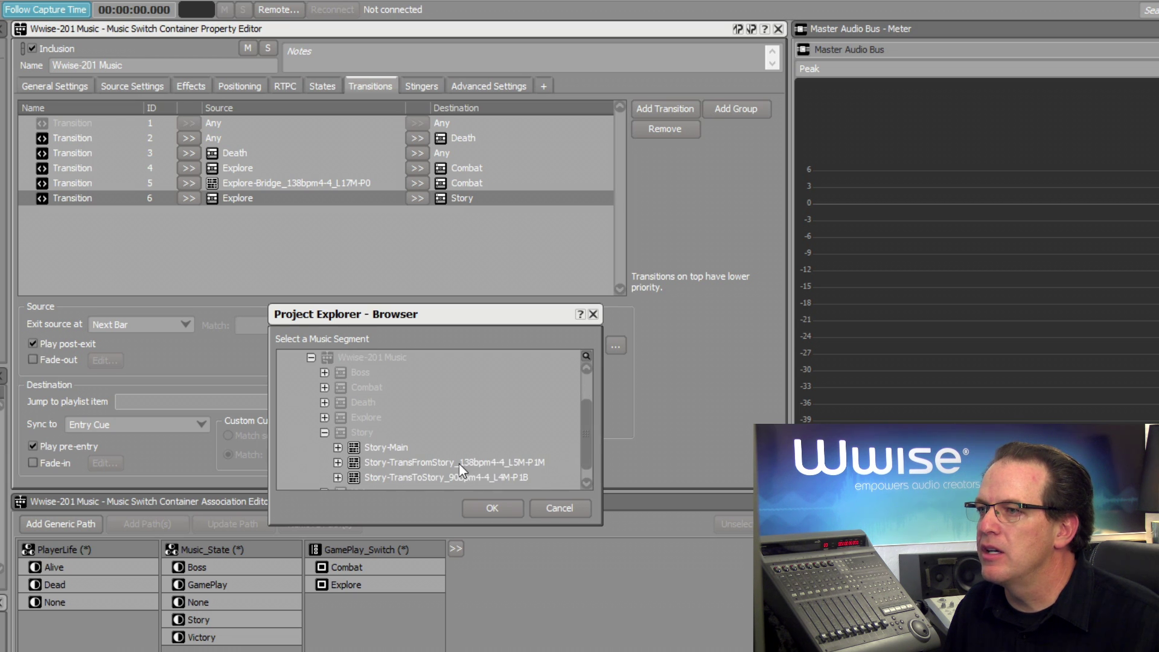
click(435, 462)
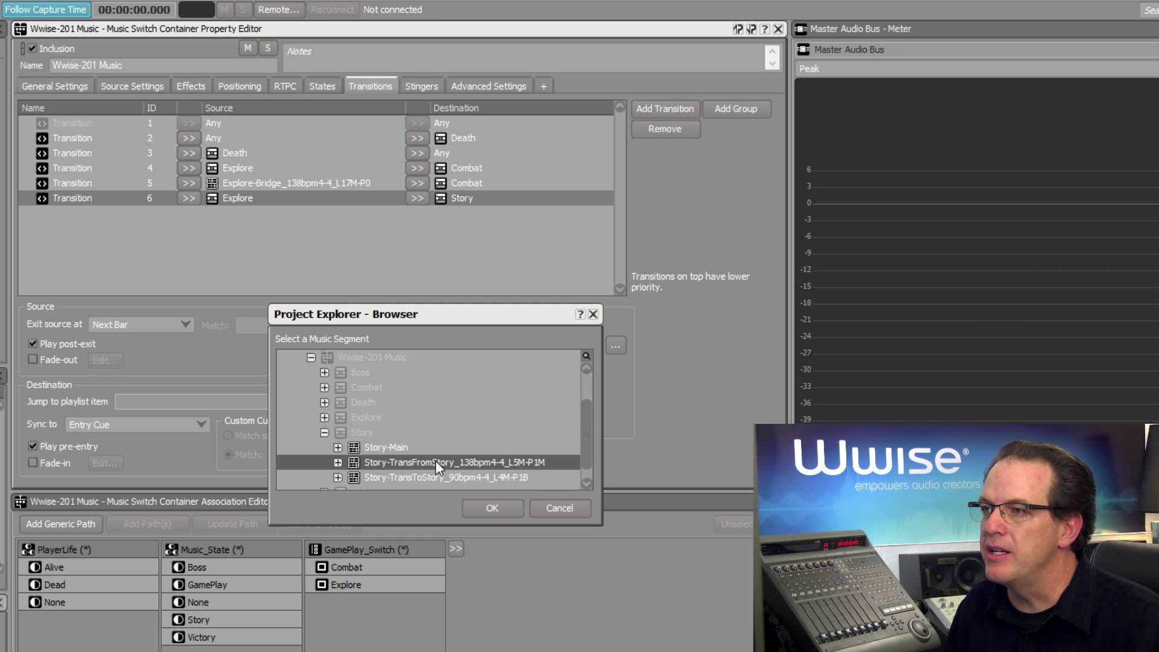
click(486, 508)
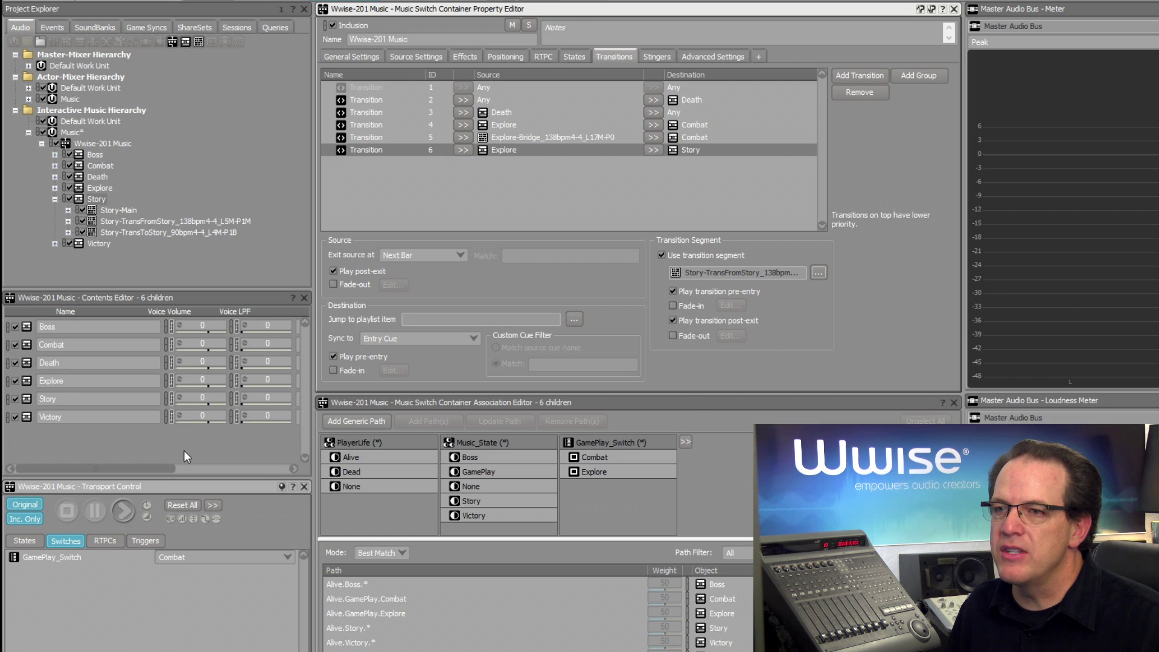
Play the music with GamePlay_Switch on Explore, change Music_State to Story to hear the transition, then stop
click(187, 557)
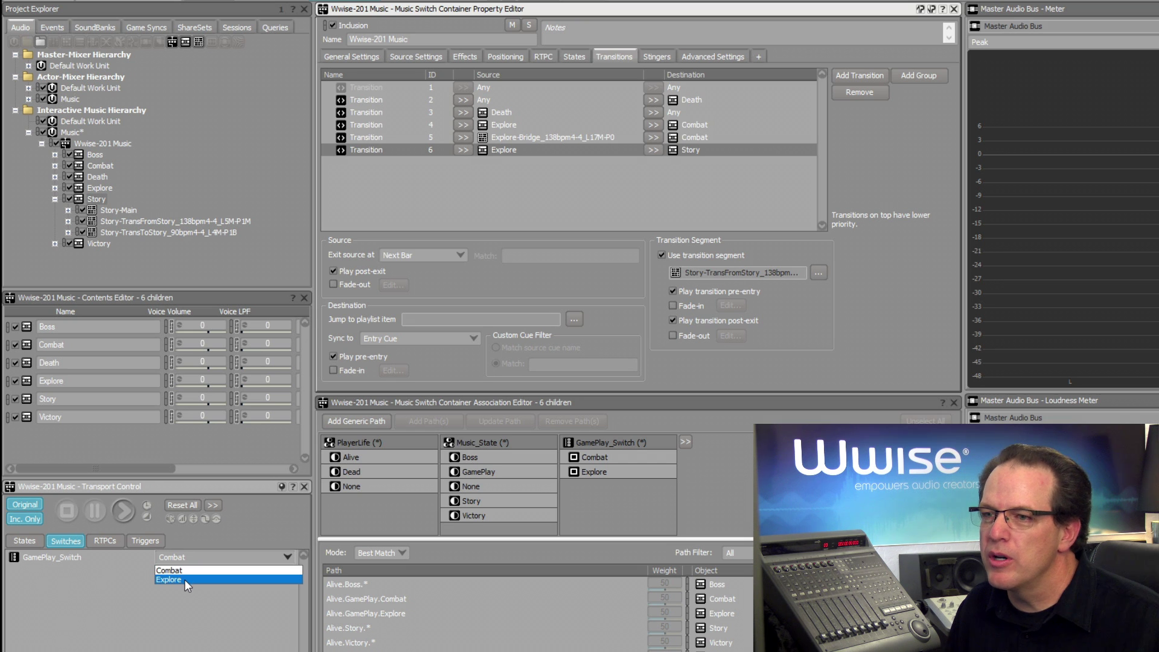
click(184, 579)
click(27, 539)
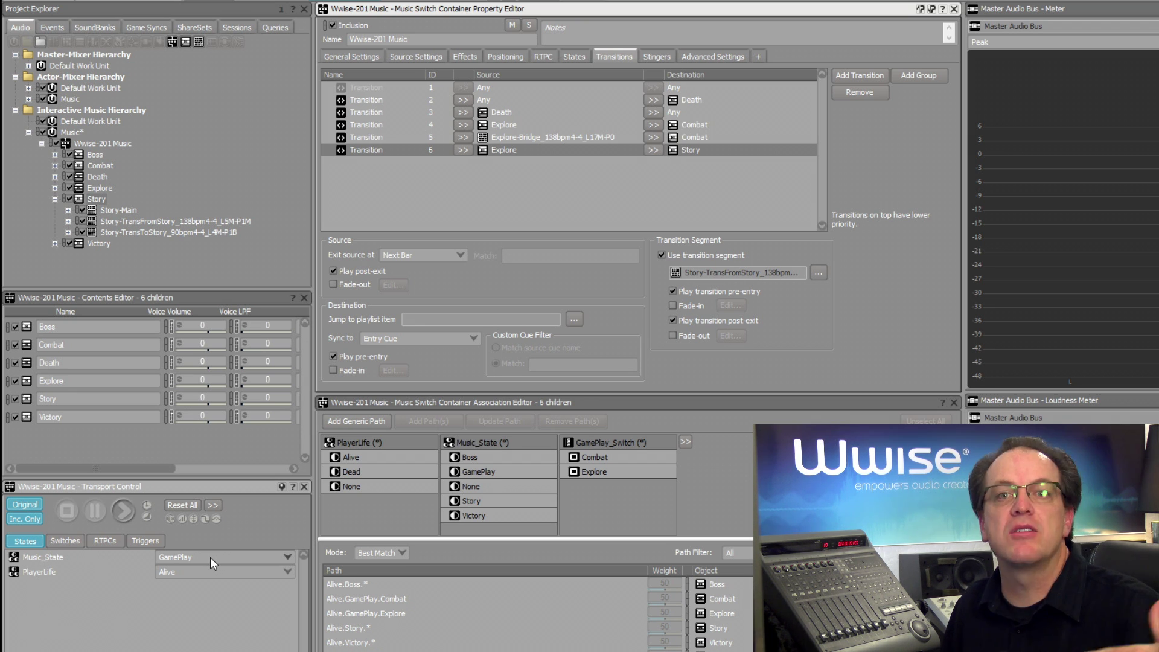
click(126, 516)
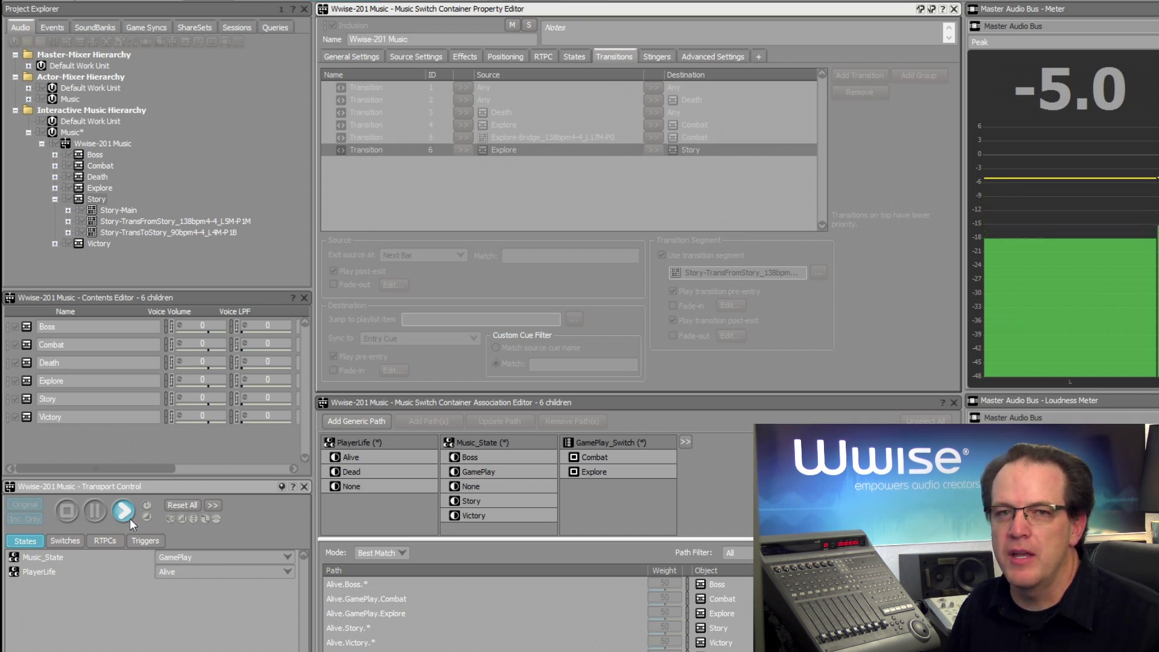
click(206, 555)
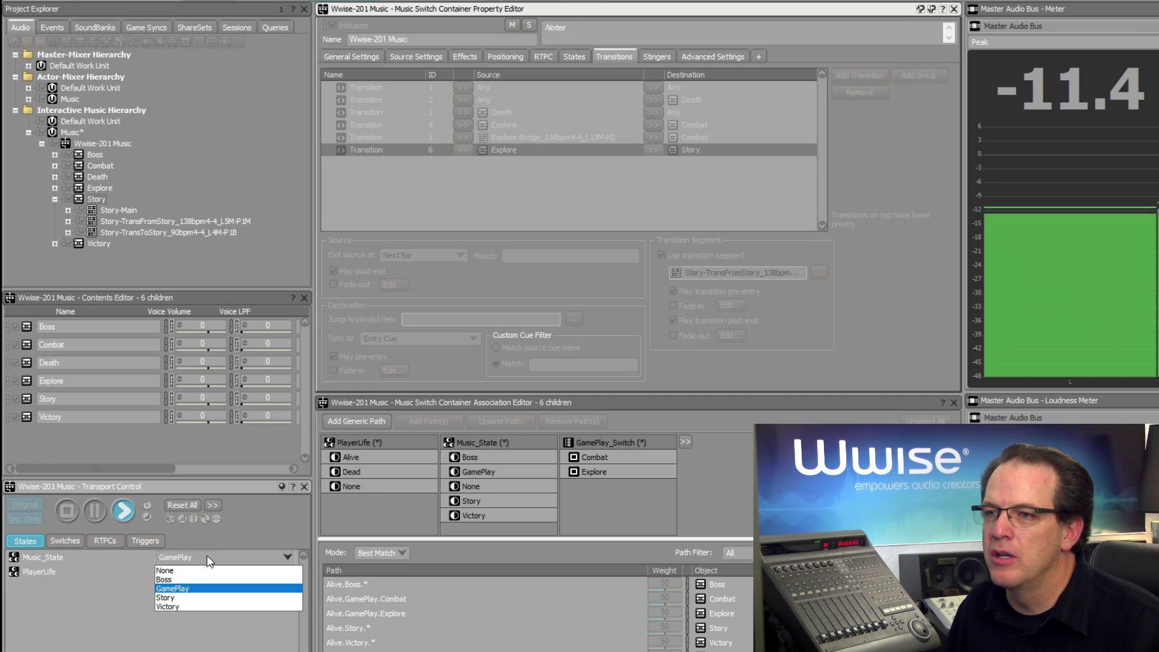
click(189, 598)
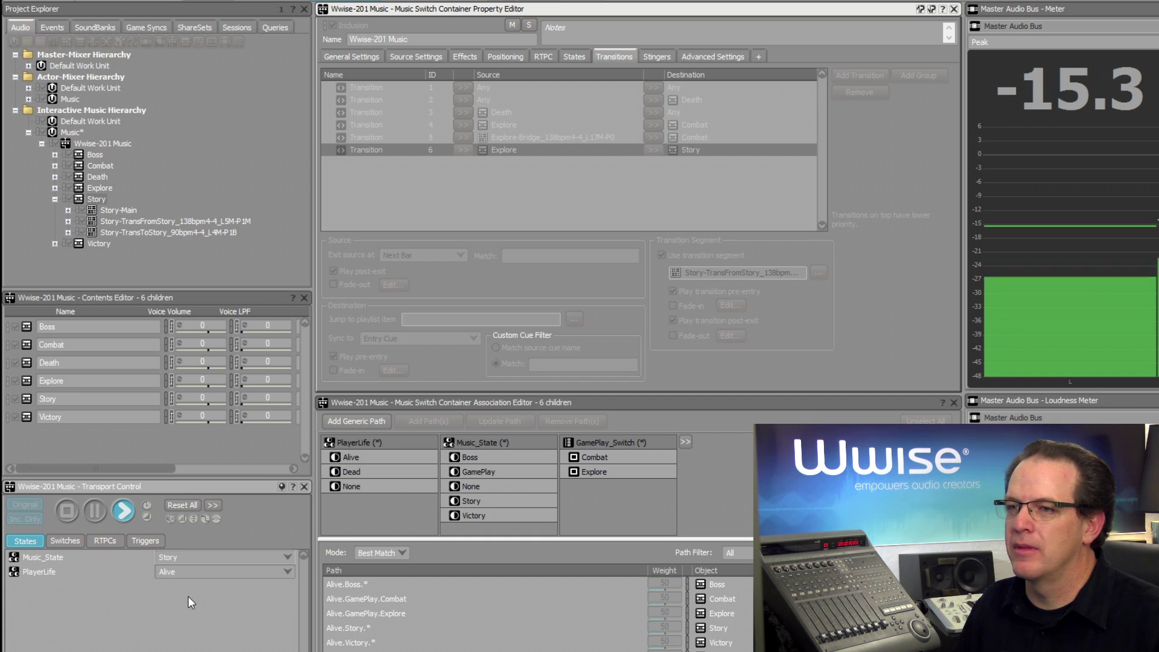
click(69, 512)
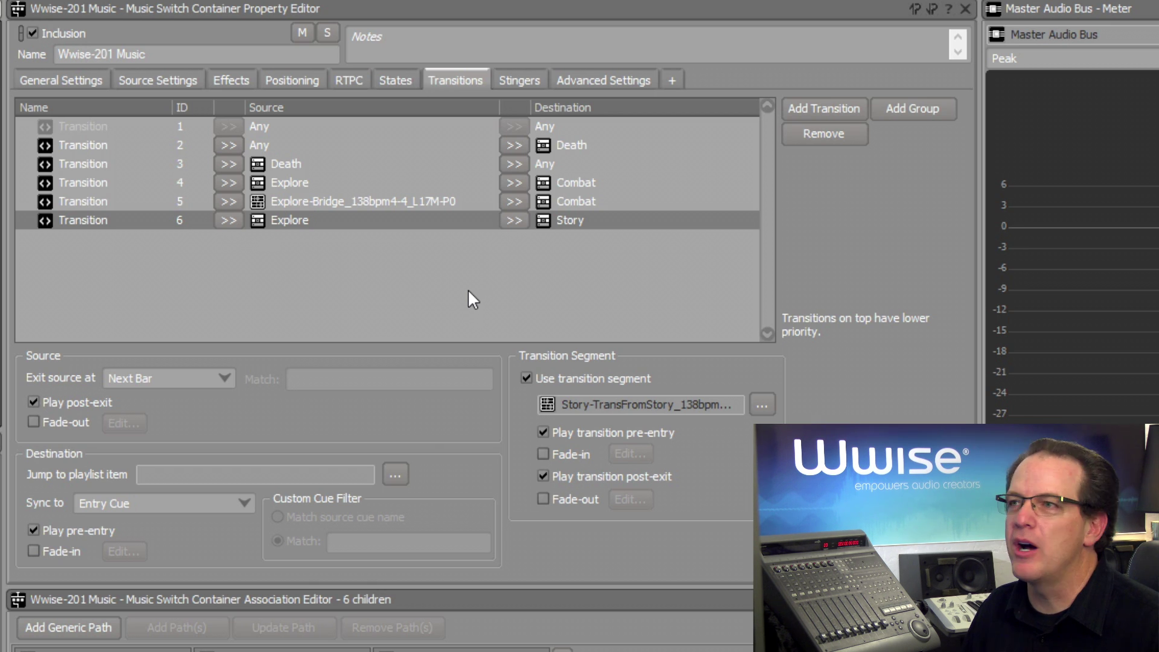
Reorder the Explore-Bridge → Combat rule to sixth place, the last row of the transition list
drag(331, 200, 307, 154)
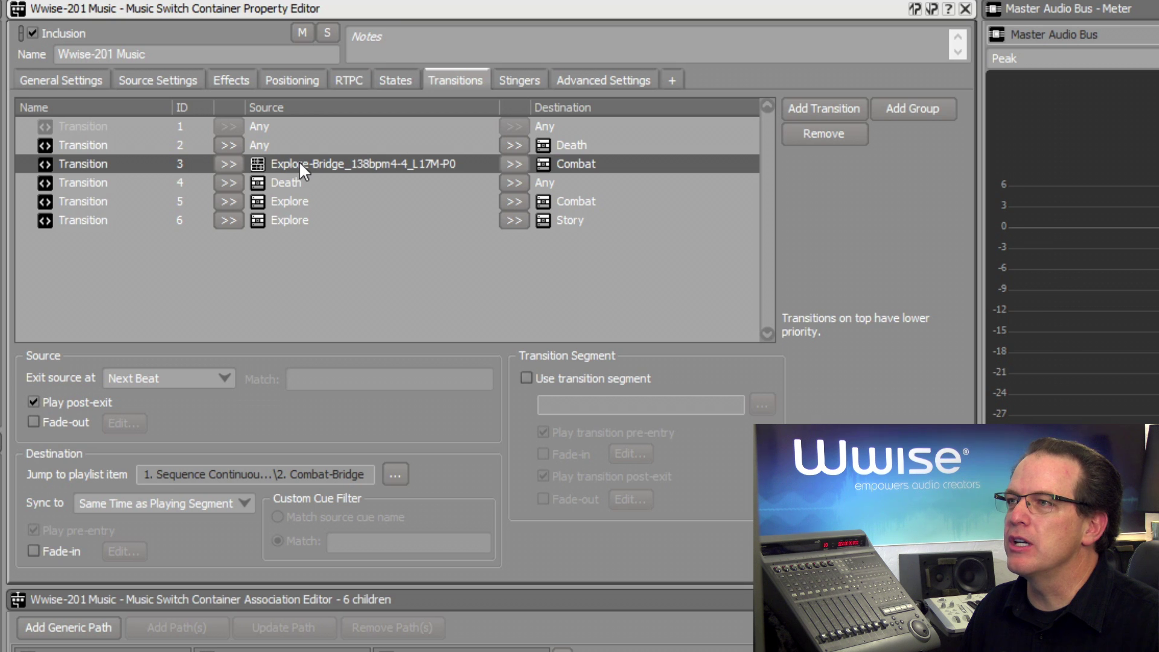
drag(298, 160, 295, 226)
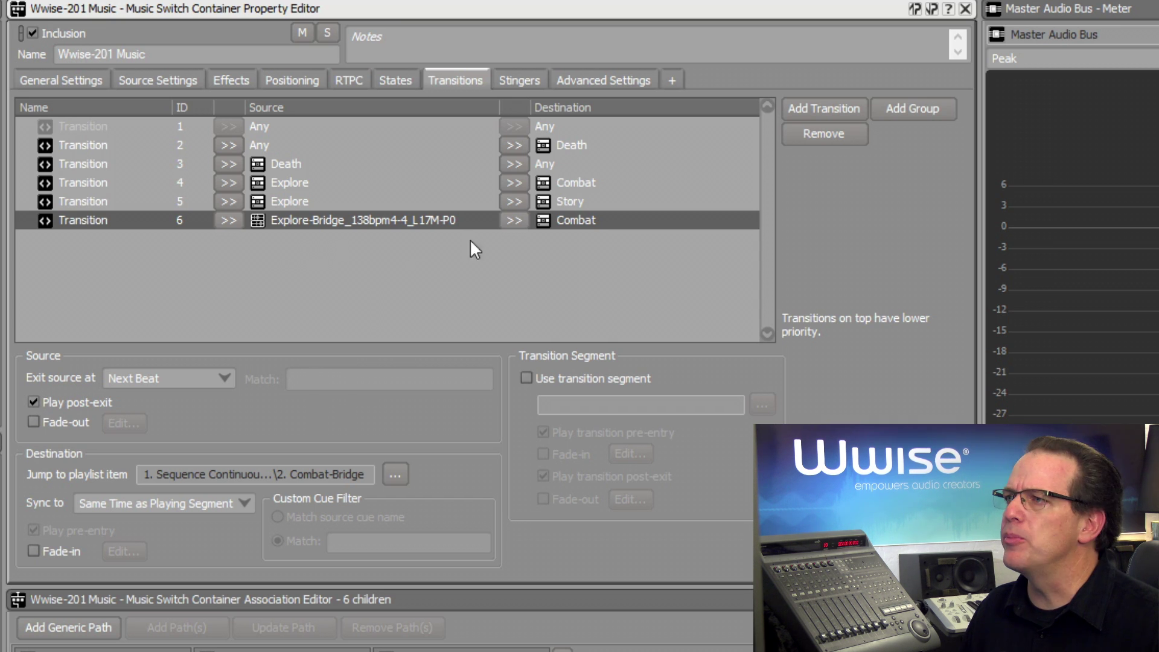
click(899, 109)
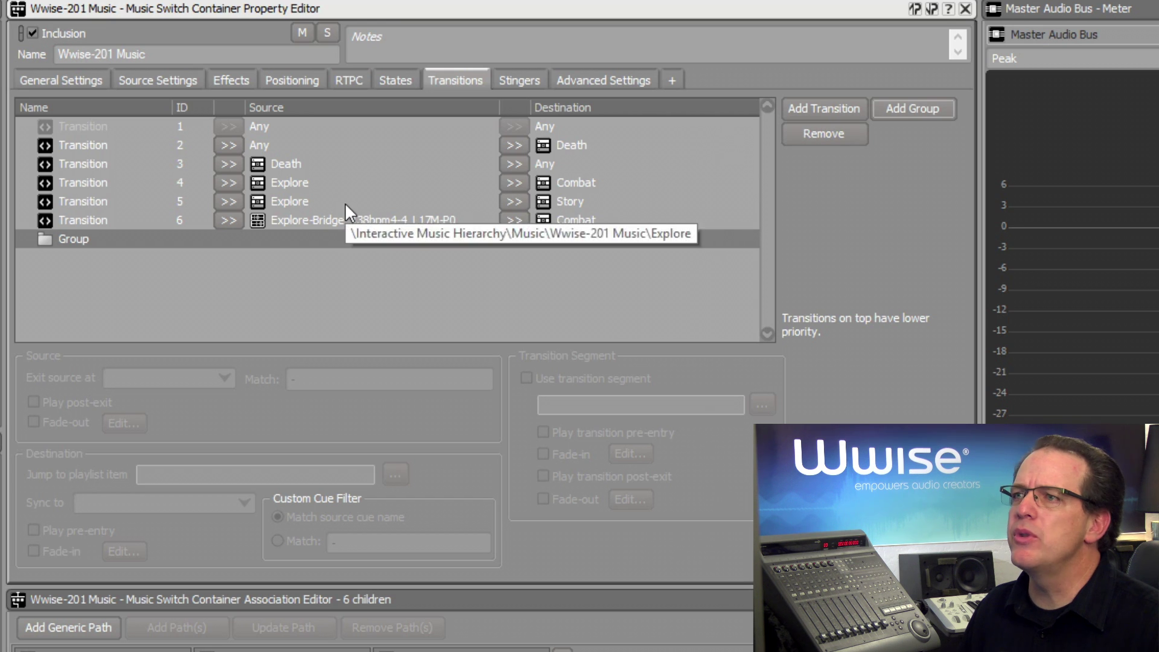
click(289, 219)
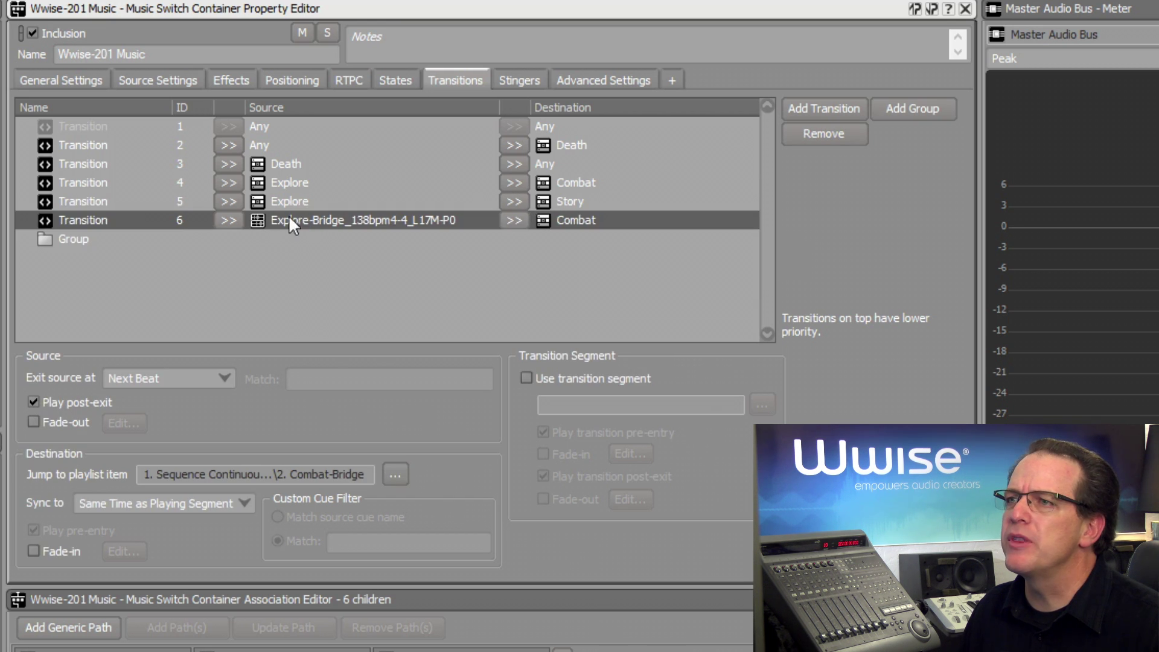
drag(288, 221, 125, 242)
click(270, 202)
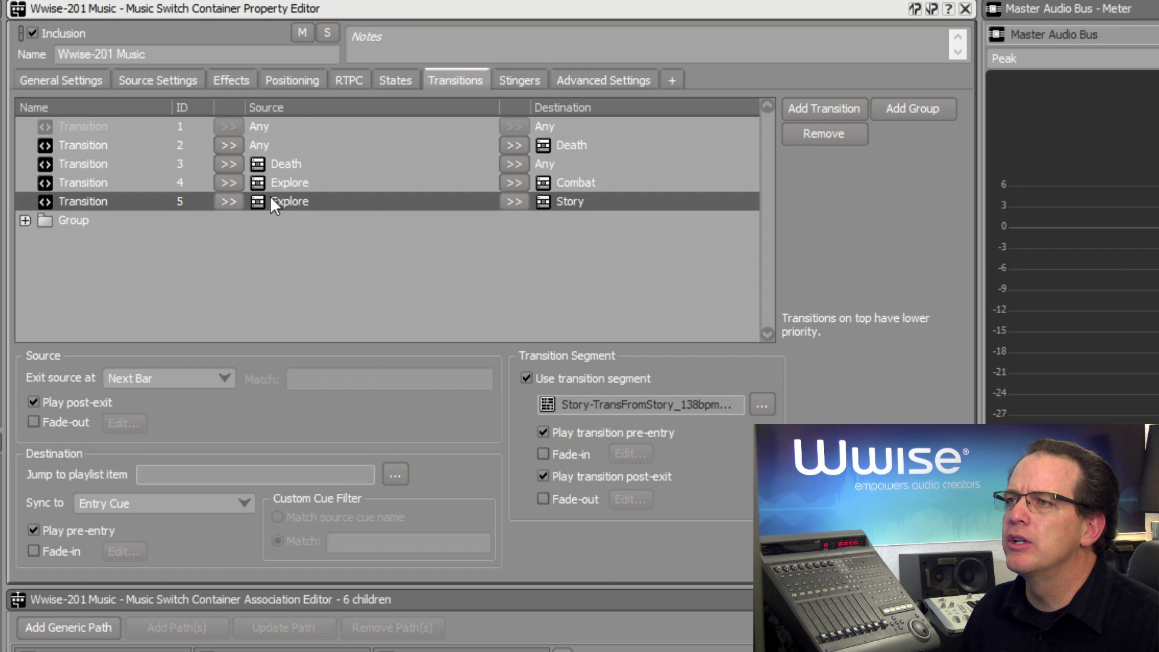
drag(270, 203, 157, 232)
drag(287, 182, 168, 208)
click(58, 182)
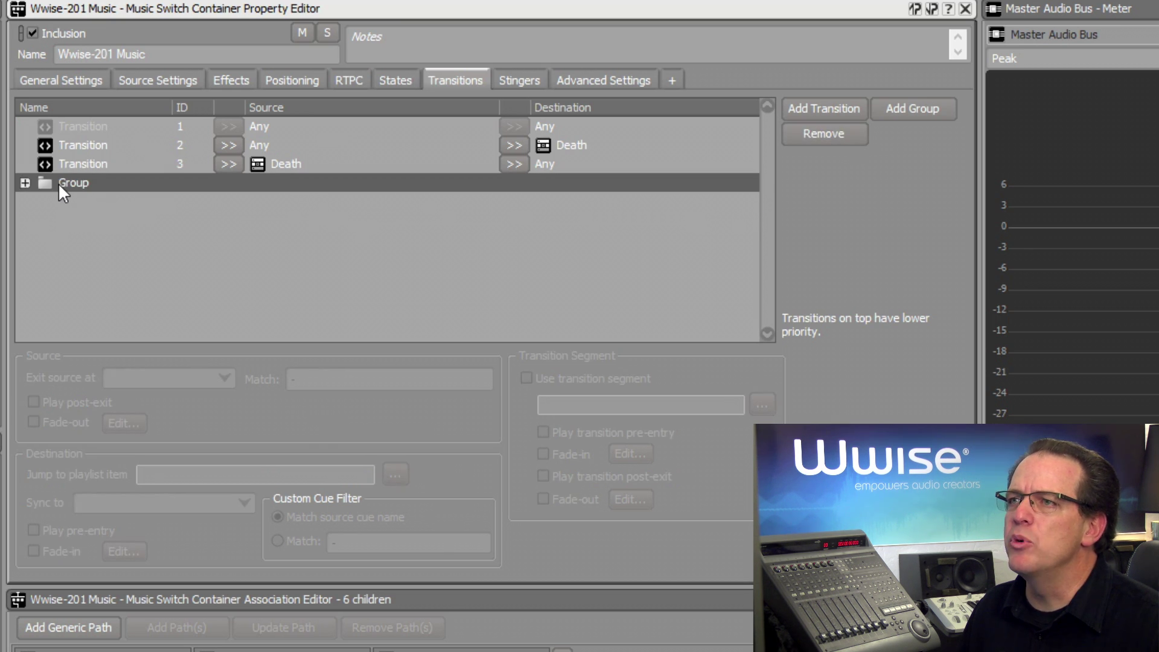
drag(58, 182, 71, 156)
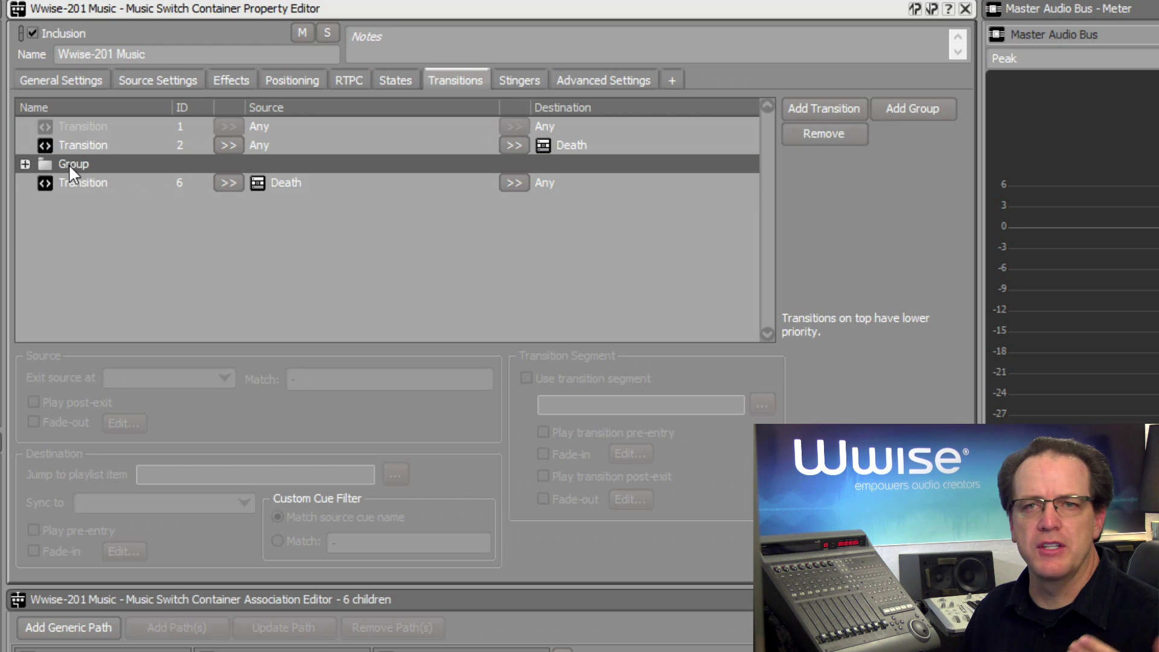
click(24, 164)
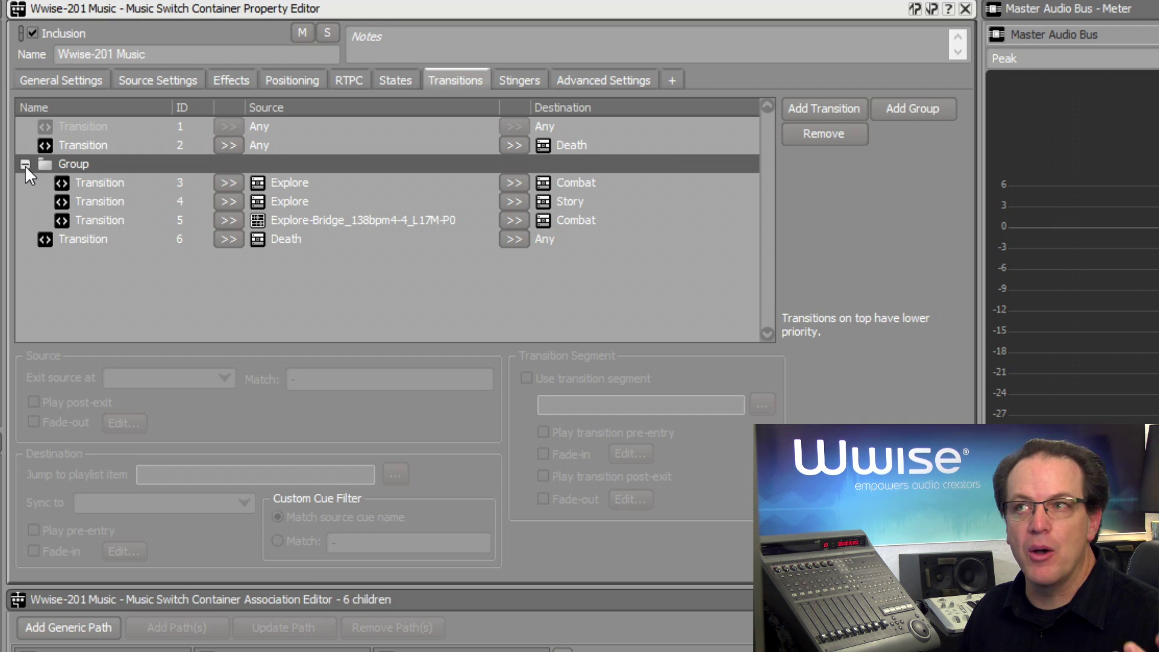
click(24, 165)
key(ctrl+z)
key(ctrl+z)
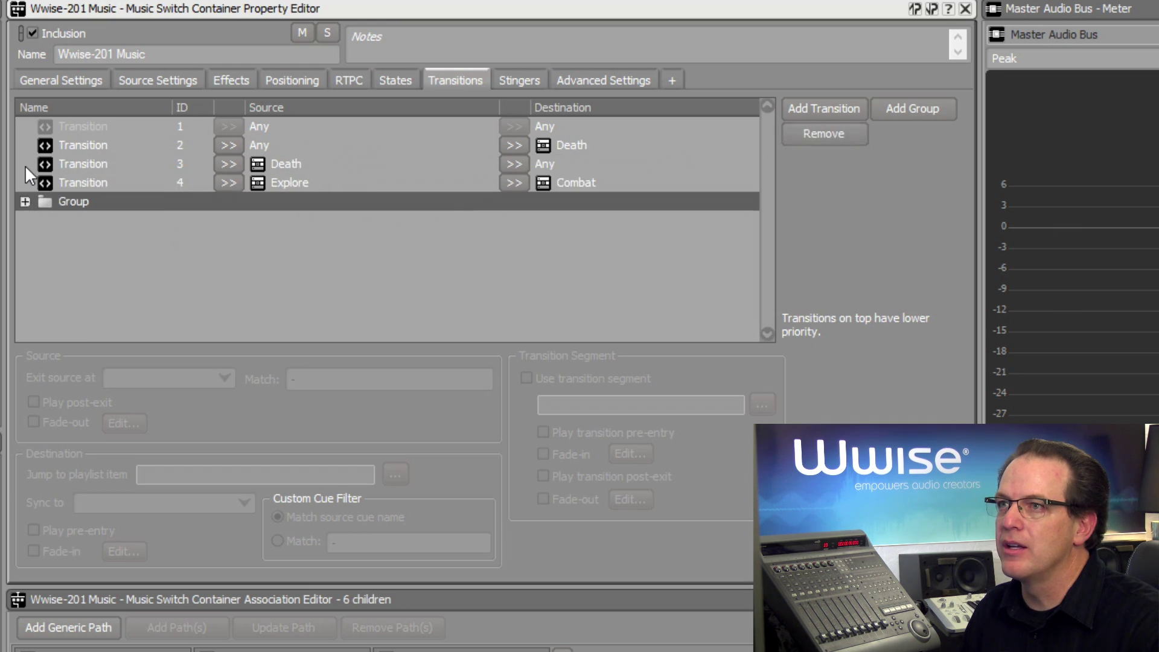
key(ctrl+z)
key(ctrl+z)
key(ctrl+z)
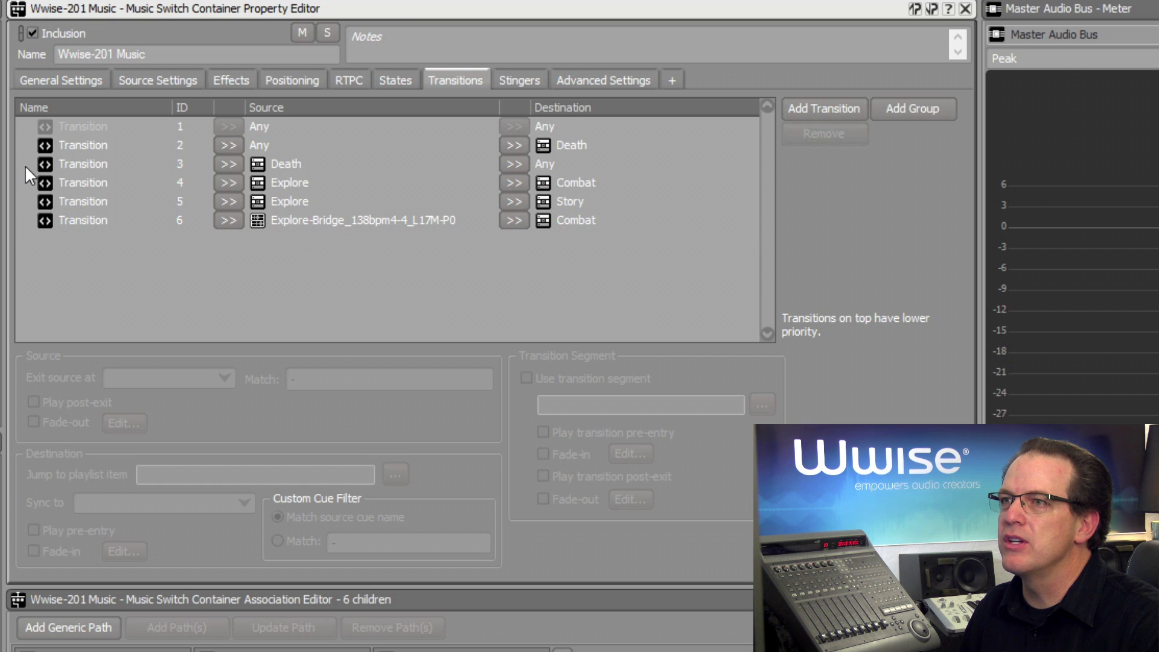